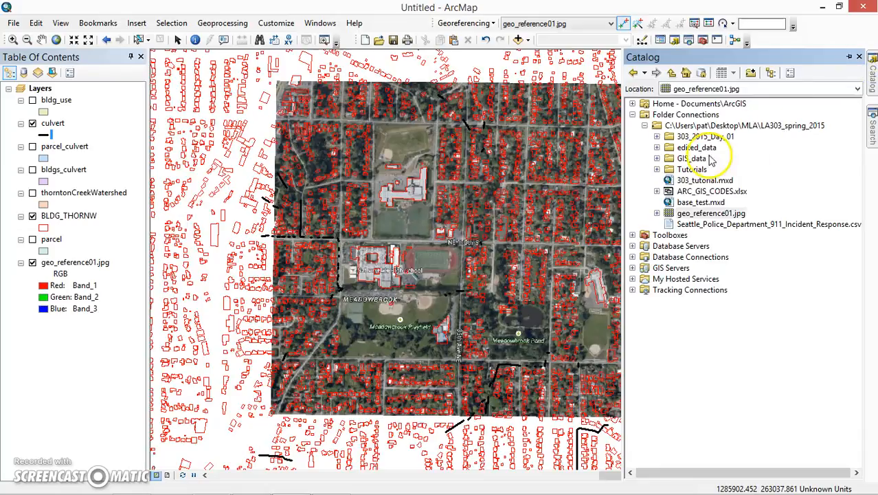
Step: Add thorton_streams.shp from the GIS_data folder to the map layers between bldg_use and culvert, and tuck the Catalog away
left_click(656, 158)
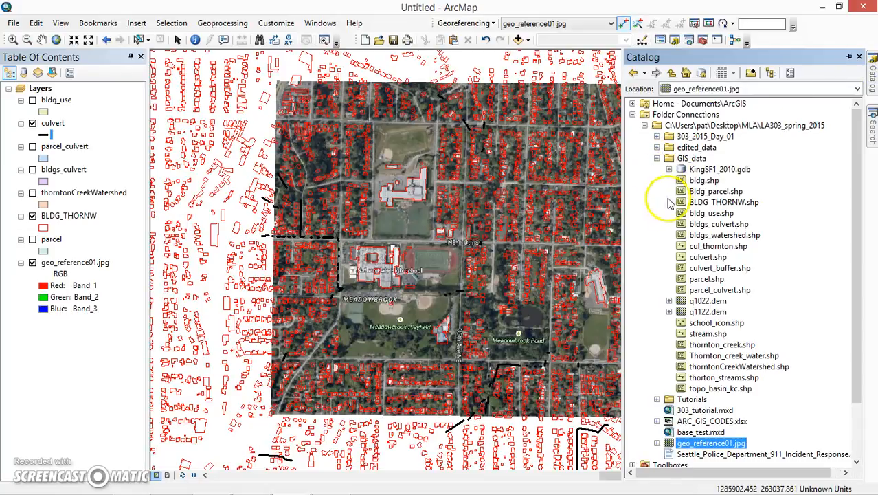
left_click(700, 333)
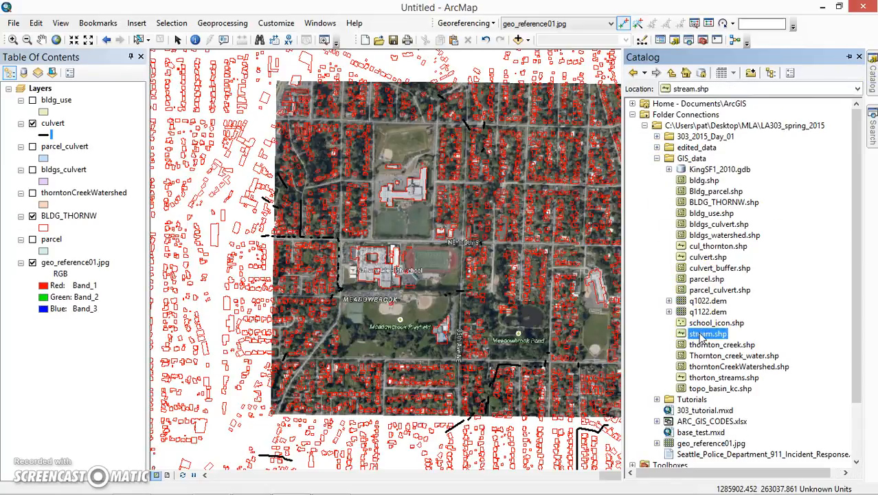
left_click_drag(700, 335, 81, 118)
left_click(704, 378)
left_click(526, 309)
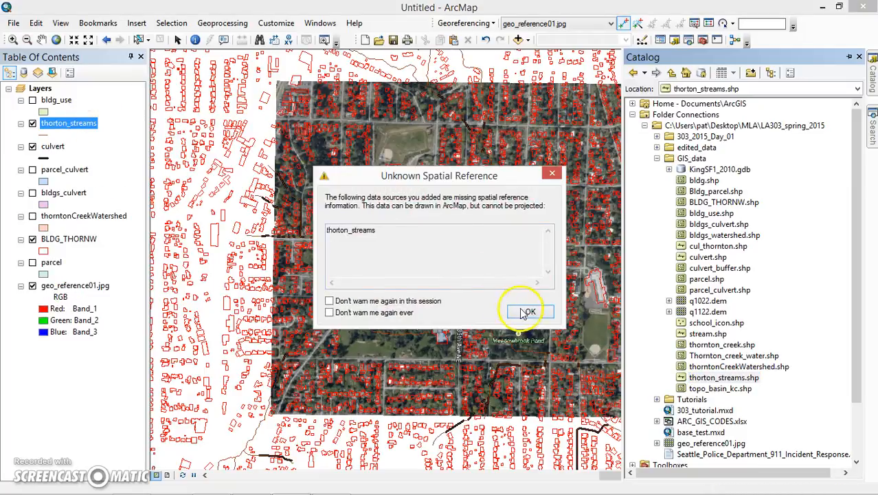
left_click(850, 58)
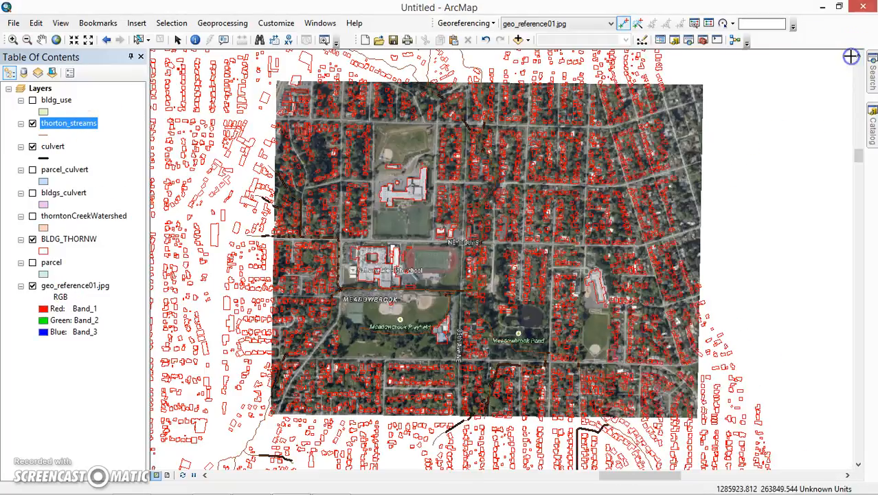
Step: Open the attribute table of the thorton_streams layer and examine its Length field
right_click(61, 124)
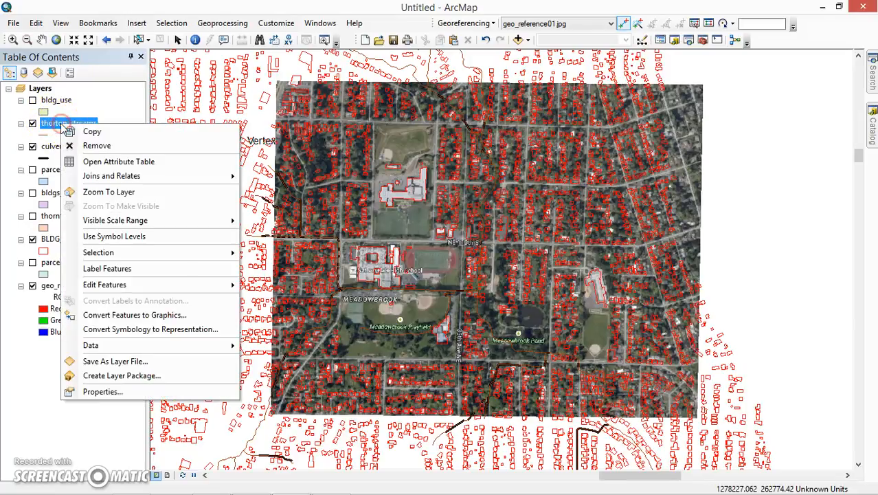
left_click(107, 165)
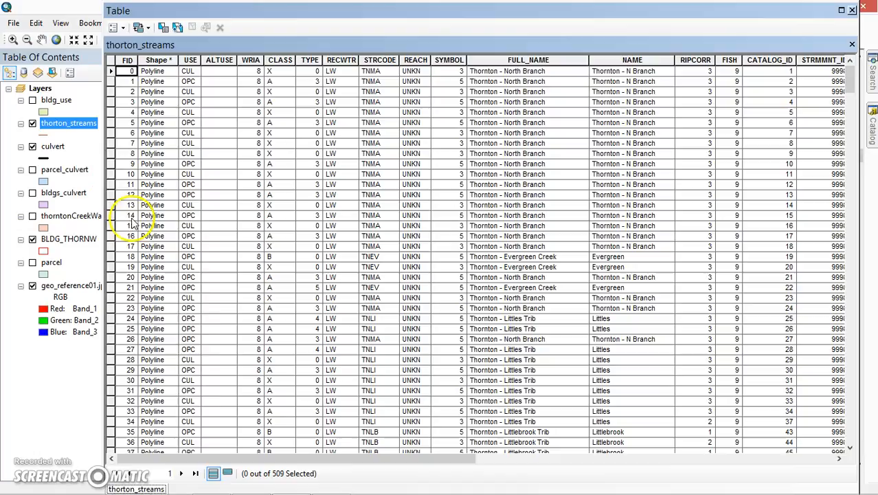
left_click_drag(317, 458, 774, 483)
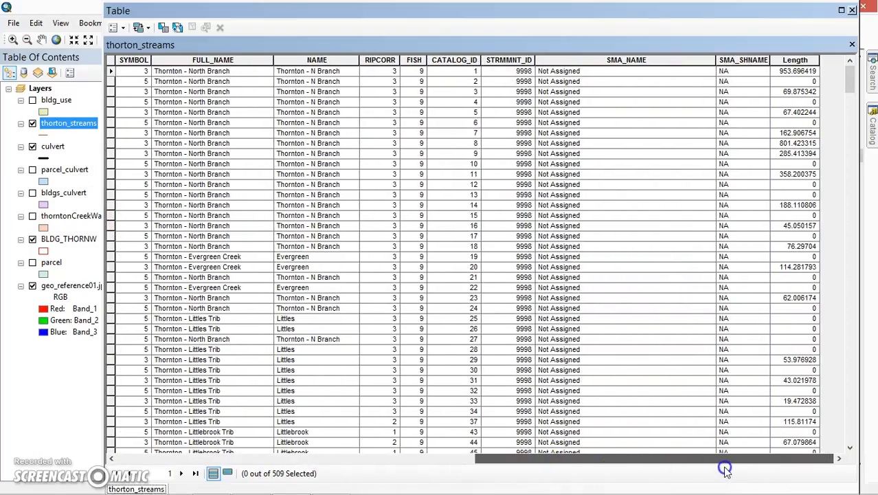
left_click(792, 60)
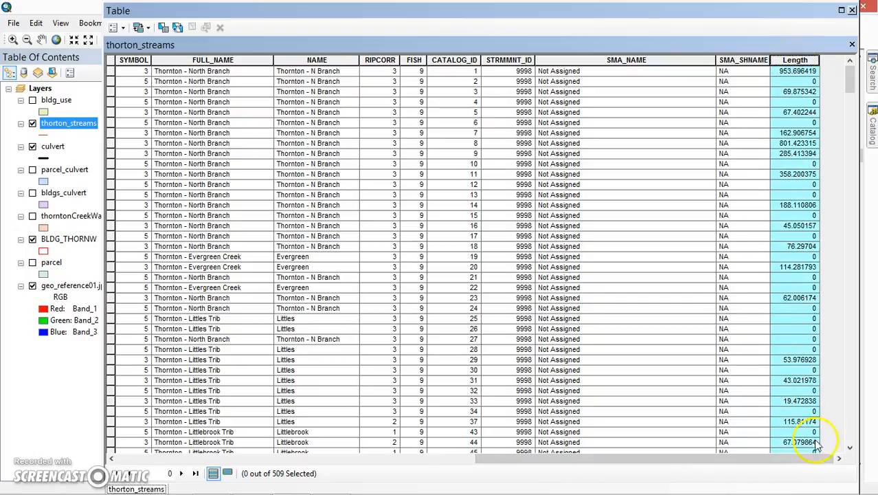
mouse_move(815, 460)
left_mouse_down()
mouse_move(705, 463)
mouse_move(824, 459)
mouse_move(713, 456)
mouse_move(721, 449)
mouse_move(824, 458)
left_mouse_up()
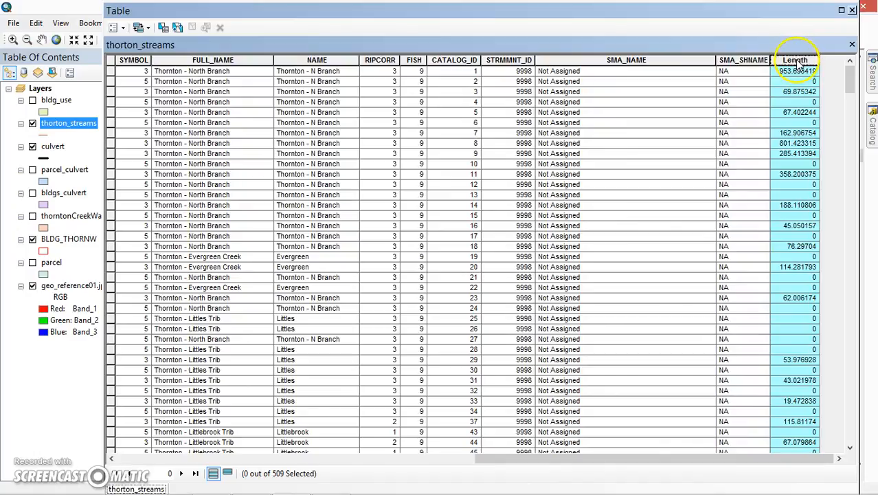
left_click_drag(737, 459, 816, 452)
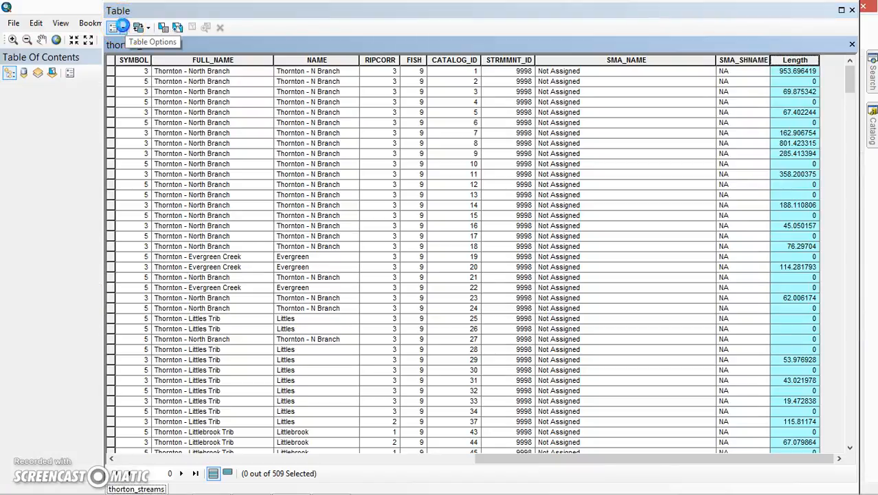
Step: Add a field named length_01 of type Double to the thorton_streams table
left_click(123, 26)
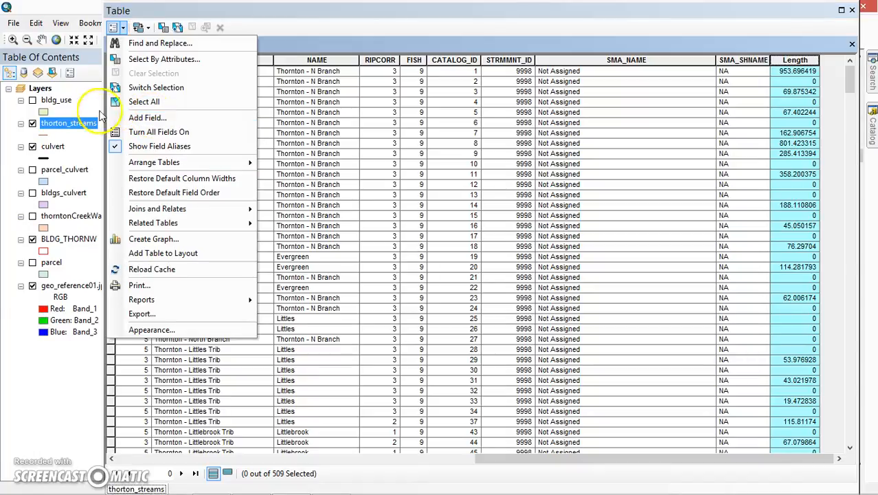
left_click(147, 119)
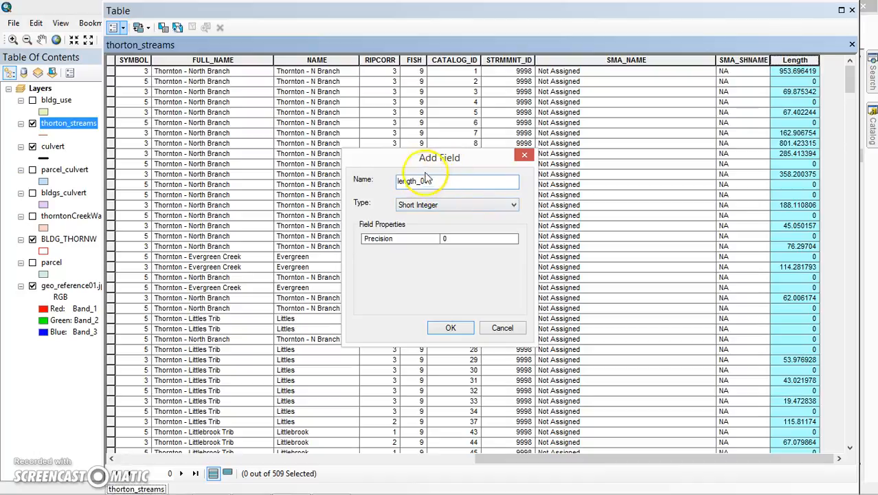
left_click(432, 206)
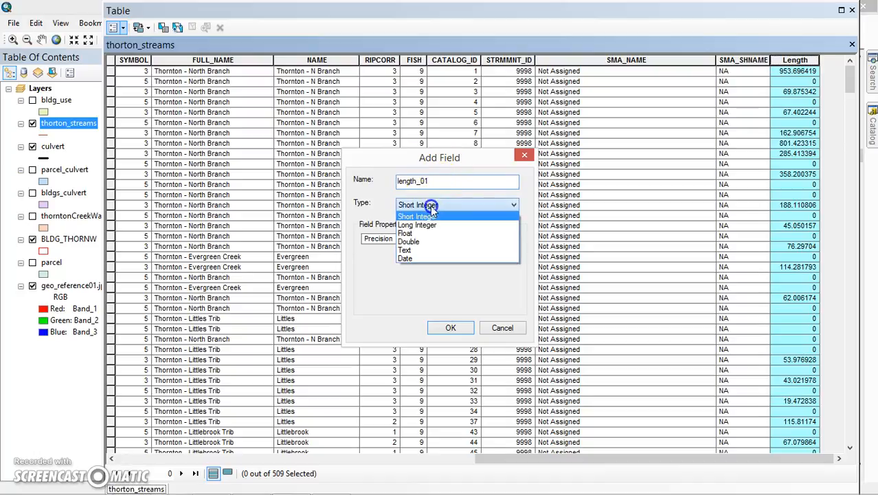
left_click(420, 241)
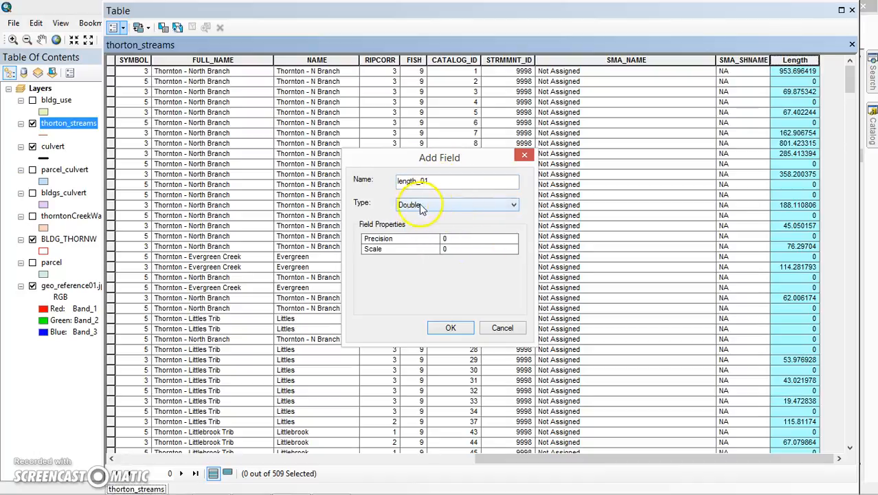
left_click(415, 205)
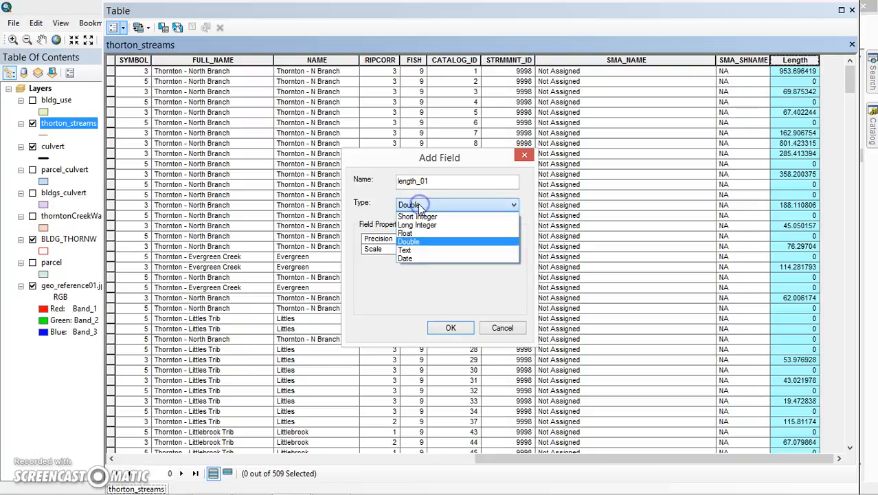
left_click(408, 242)
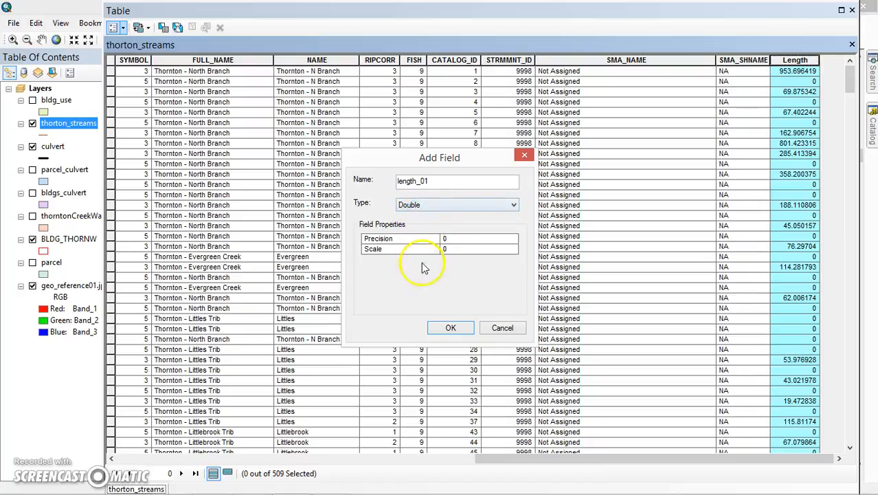
left_click(451, 328)
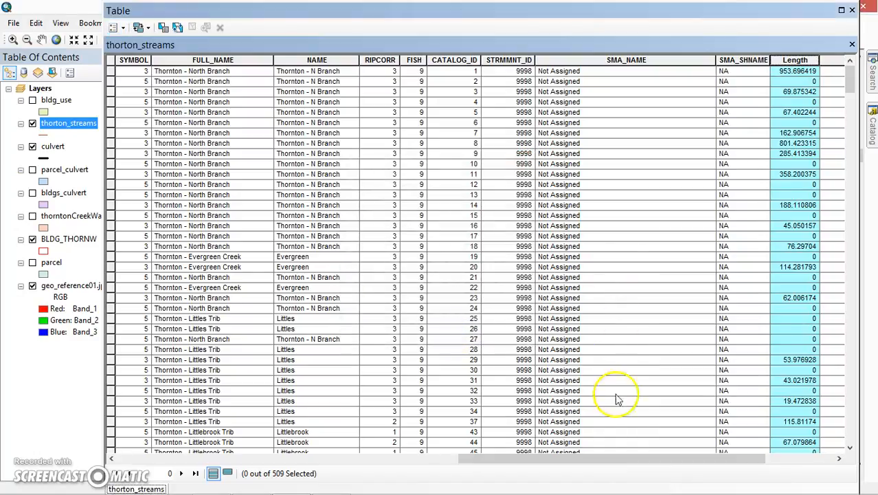
Step: Calculate the geometry of the length_01 field with the Length property, outside an edit session, and look through the filled column
left_click_drag(629, 458, 752, 456)
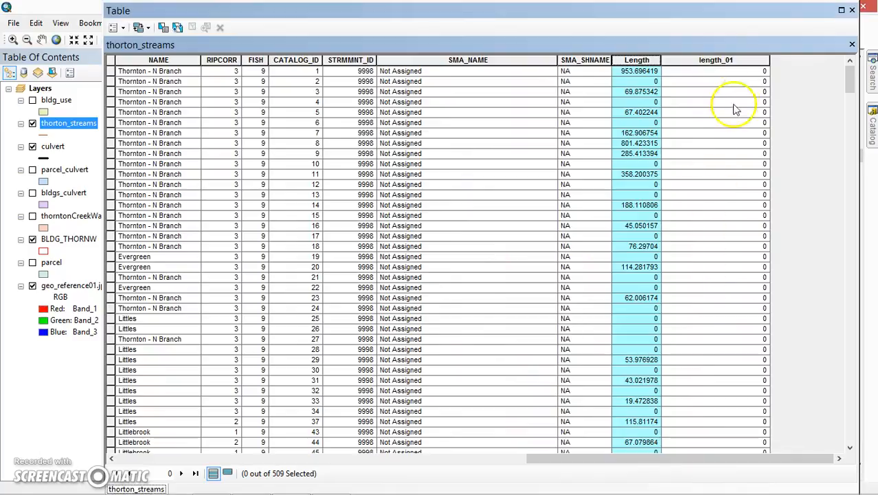
left_click(125, 29)
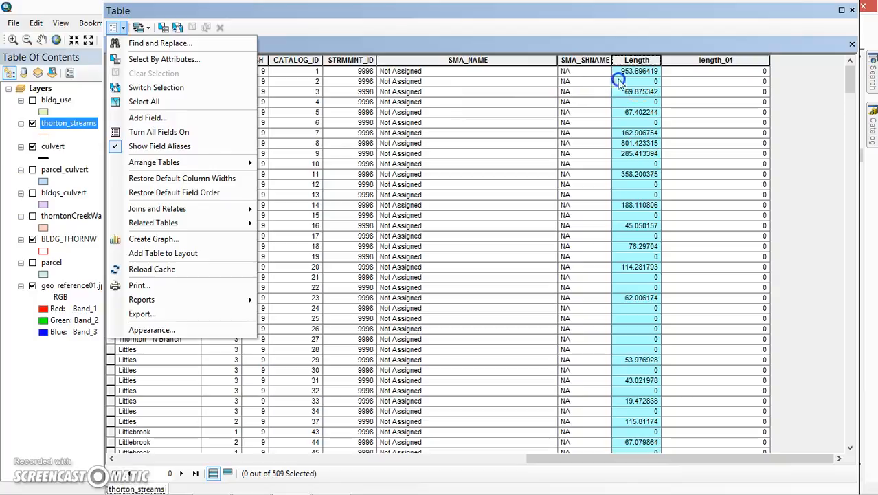
left_click(678, 61)
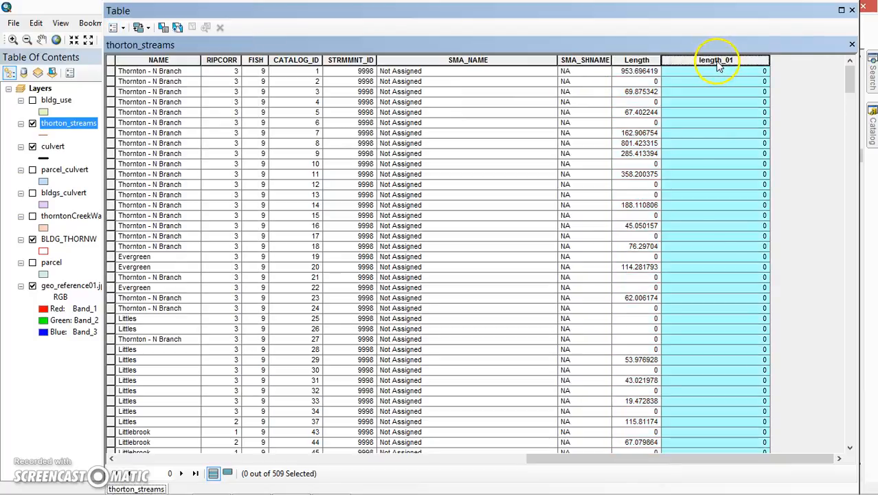
right_click(717, 62)
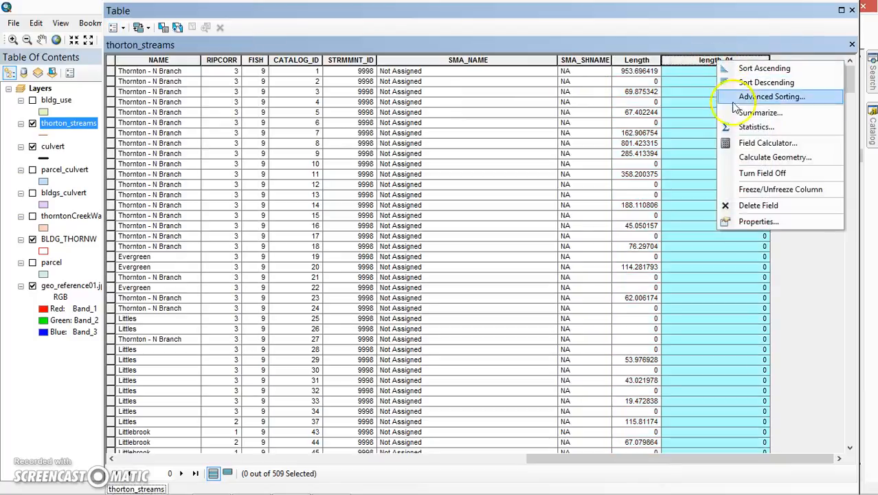
left_click(749, 160)
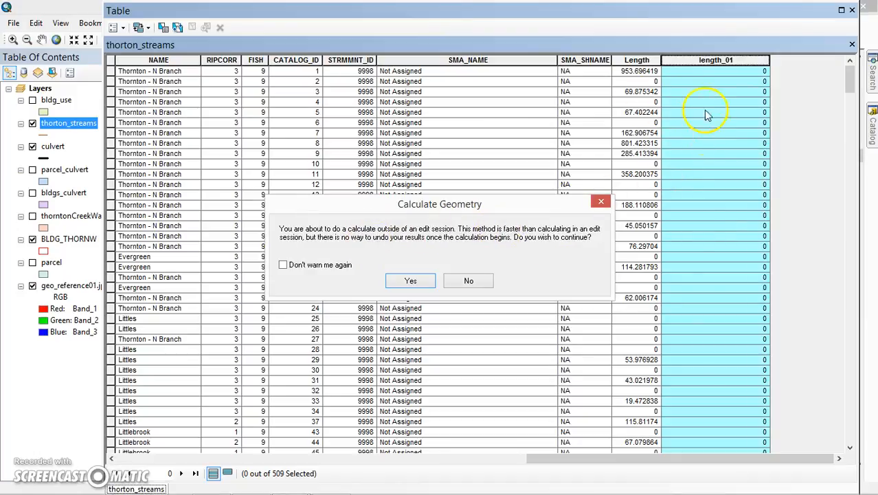
left_click(412, 282)
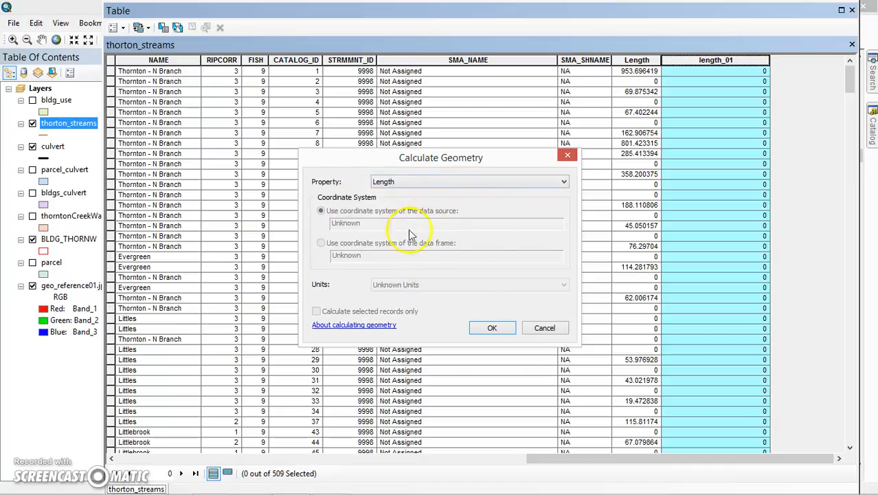
left_click(440, 183)
left_click(440, 184)
left_click(492, 327)
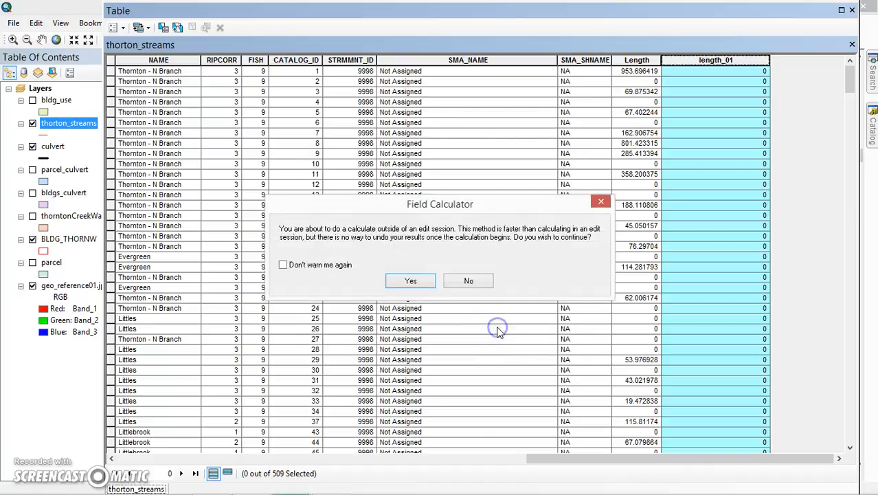
left_click(412, 283)
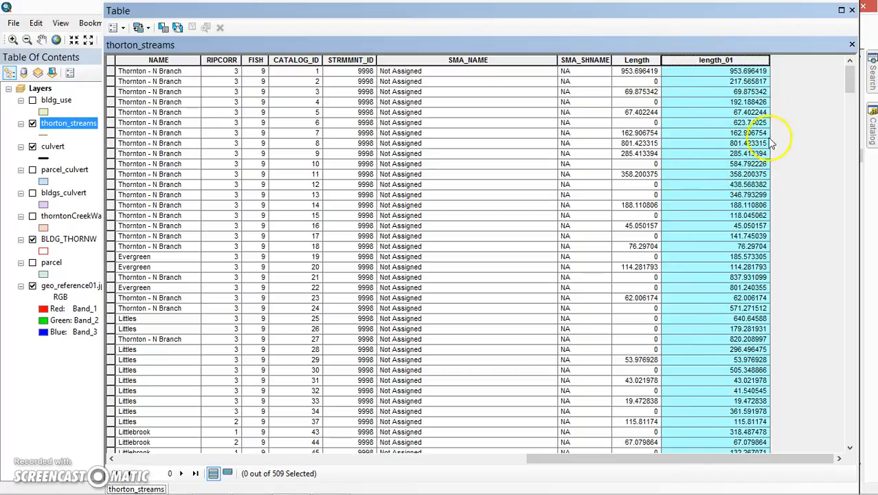
scroll(748, 314, "down", 20)
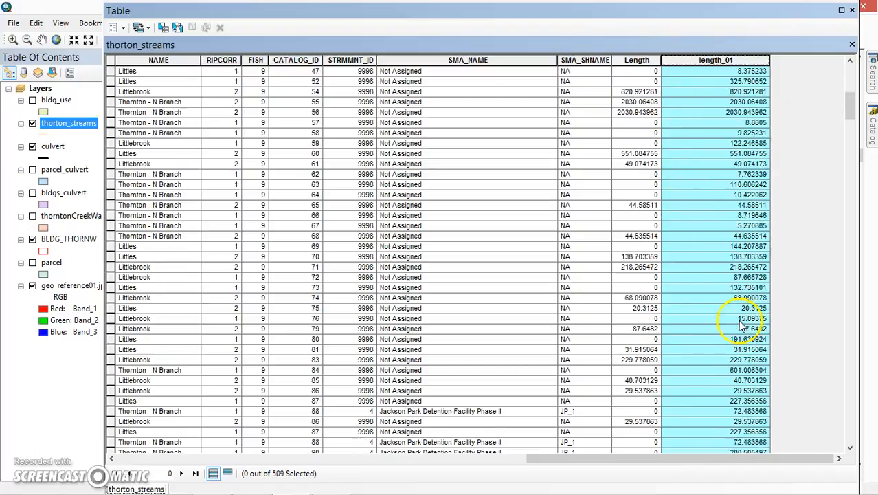
left_click_drag(849, 123, 850, 77)
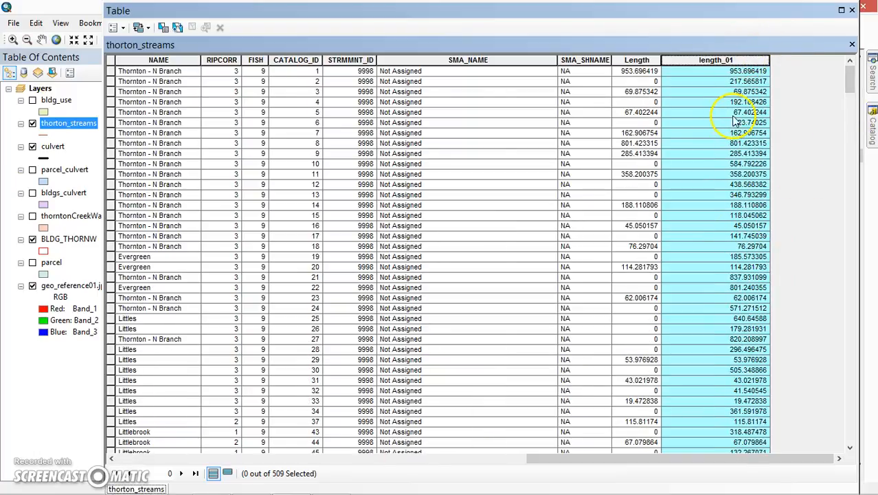
right_click(689, 62)
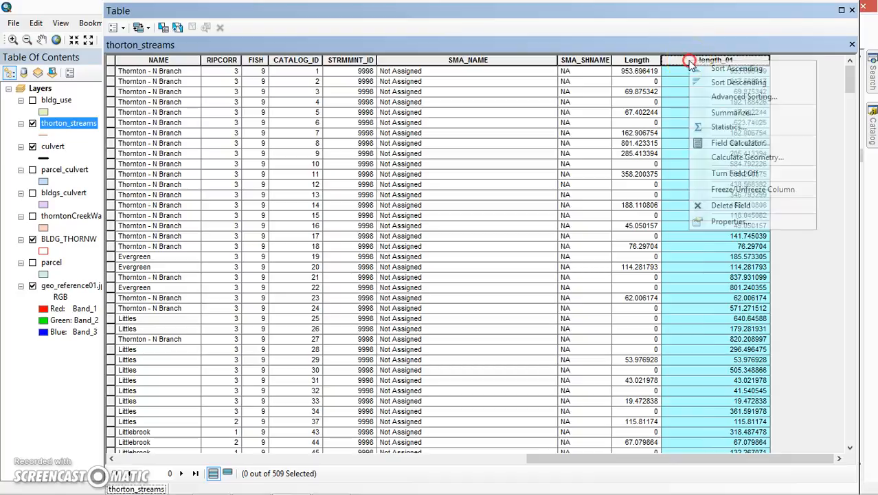
left_click(699, 114)
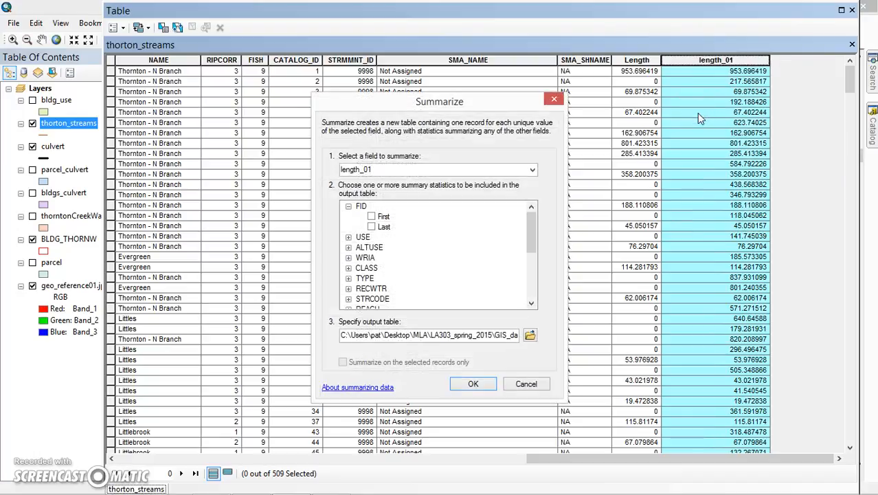
left_click(555, 100)
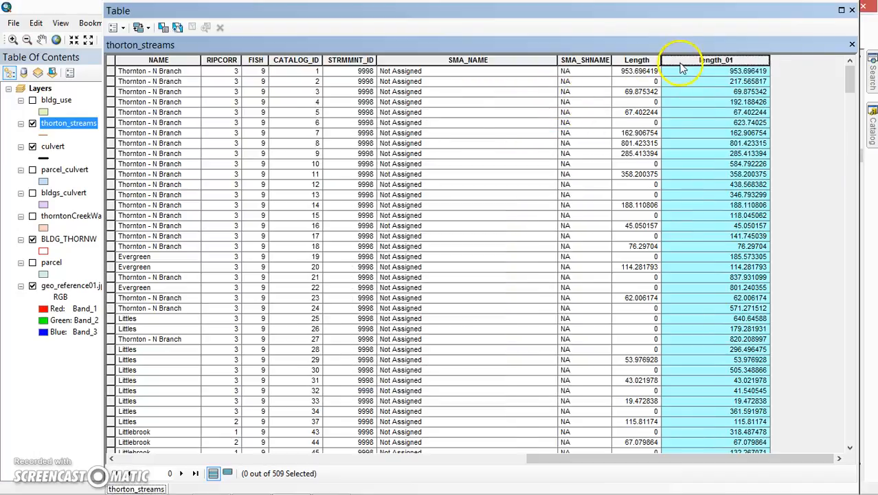
Step: View the statistics of the length_01 field, select its sum value, and close the statistics and the attribute table
right_click(679, 62)
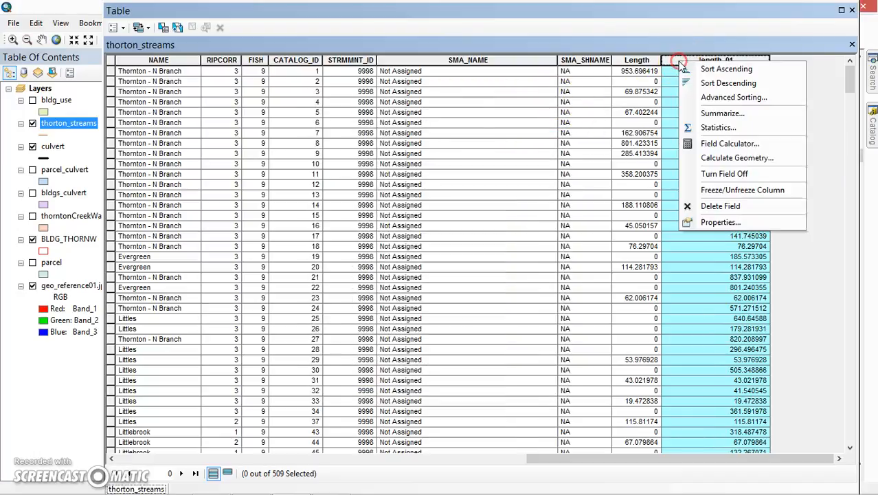
left_click(717, 127)
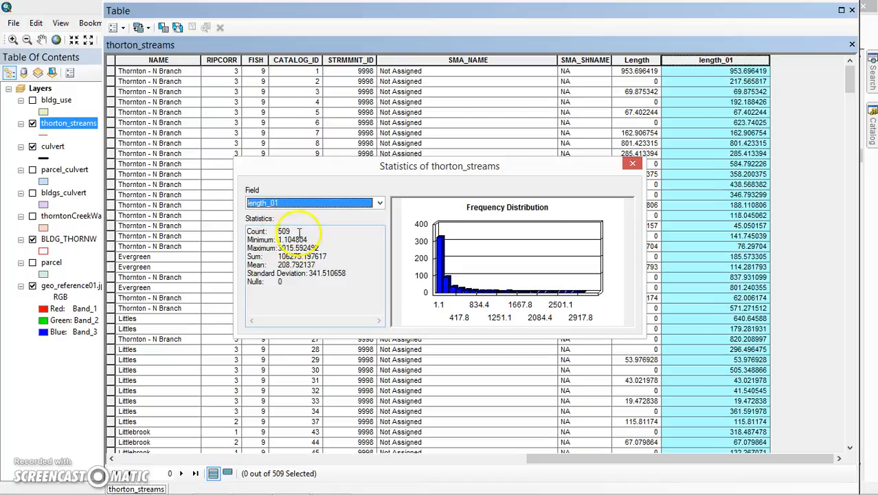
left_click(282, 256)
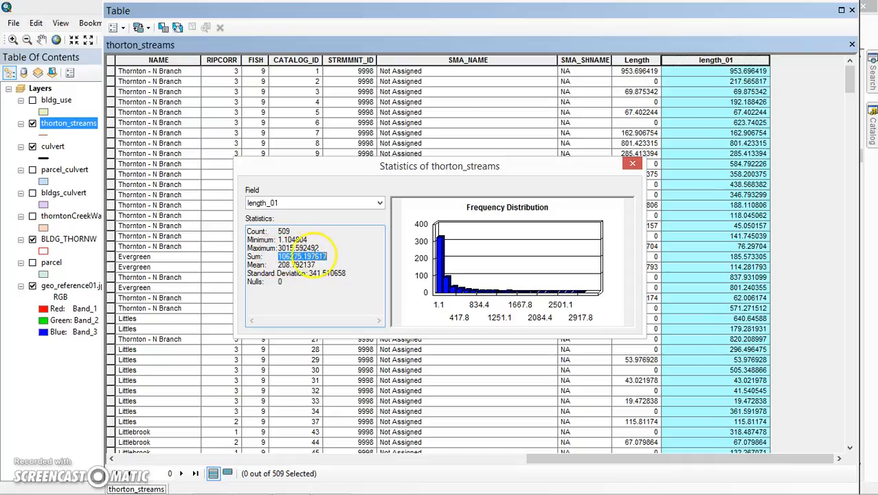
left_click(632, 163)
left_click(852, 10)
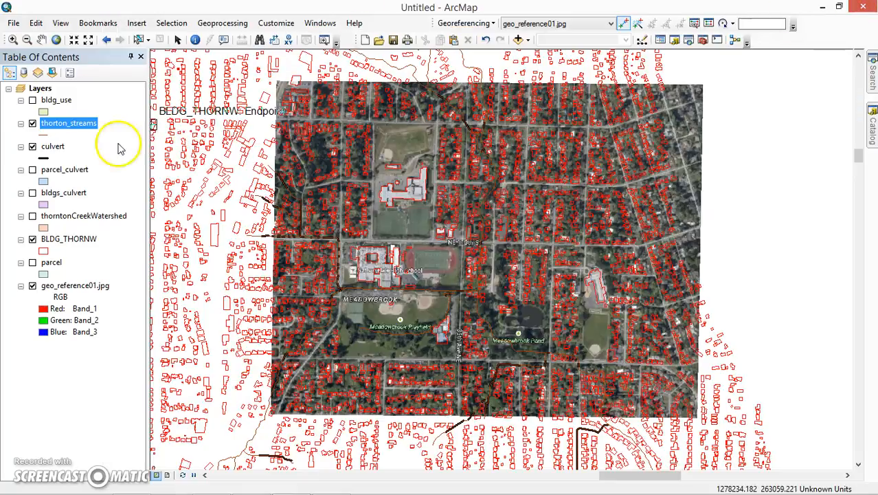
Step: Open the attribute table of the culvert layer and examine its Length field
right_click(53, 146)
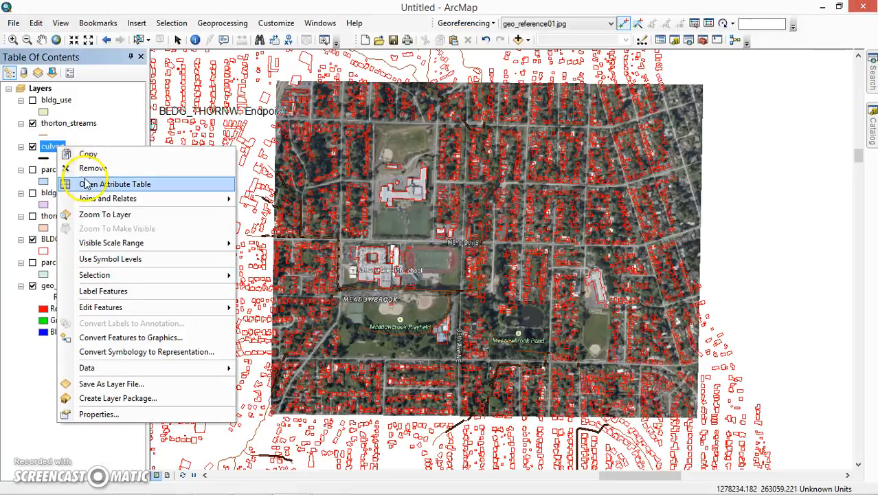
left_click(85, 184)
left_click_drag(284, 458, 747, 465)
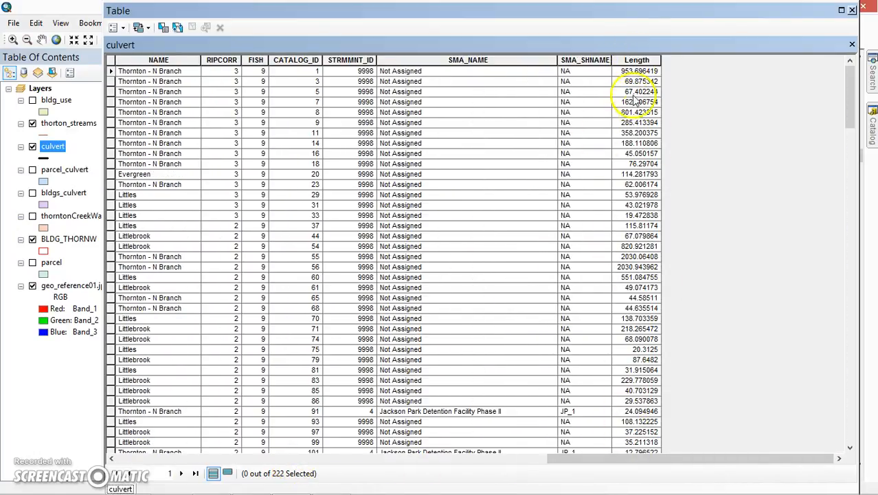
Step: Calculate the geometry of the culvert table's Length field with the Length property, outside an edit session, and look through the column
left_click(625, 60)
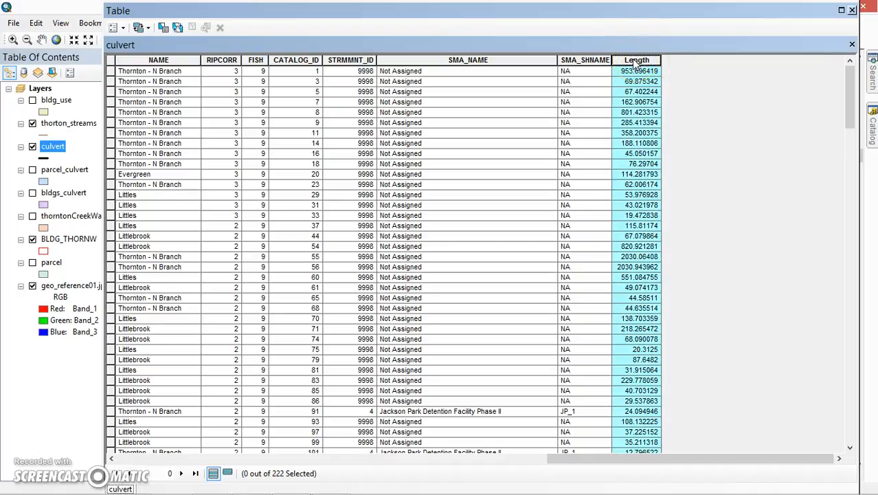
right_click(637, 63)
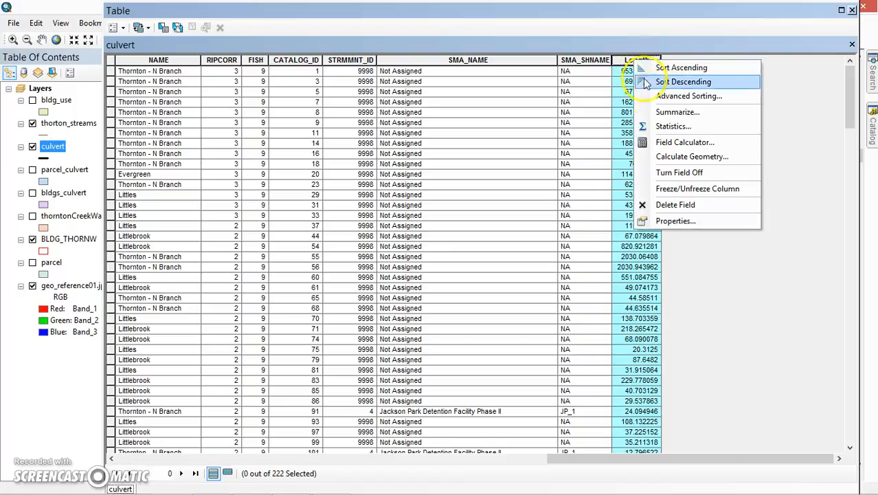
left_click(662, 156)
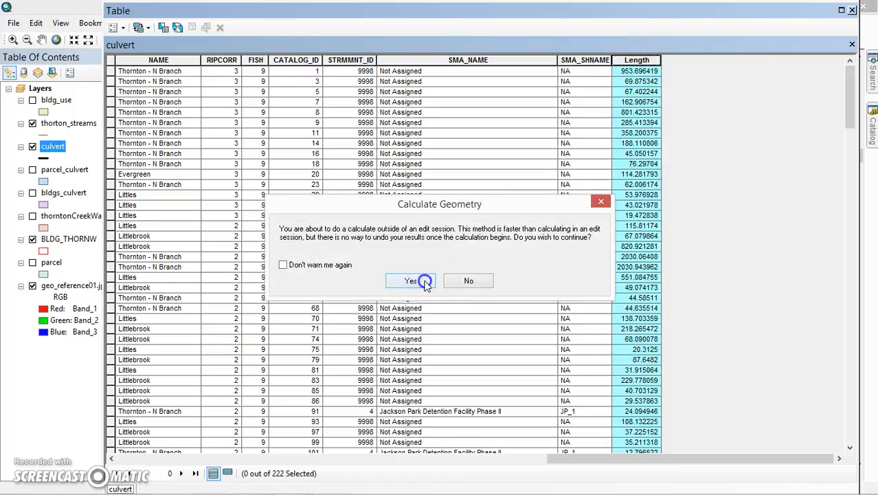
left_click(418, 283)
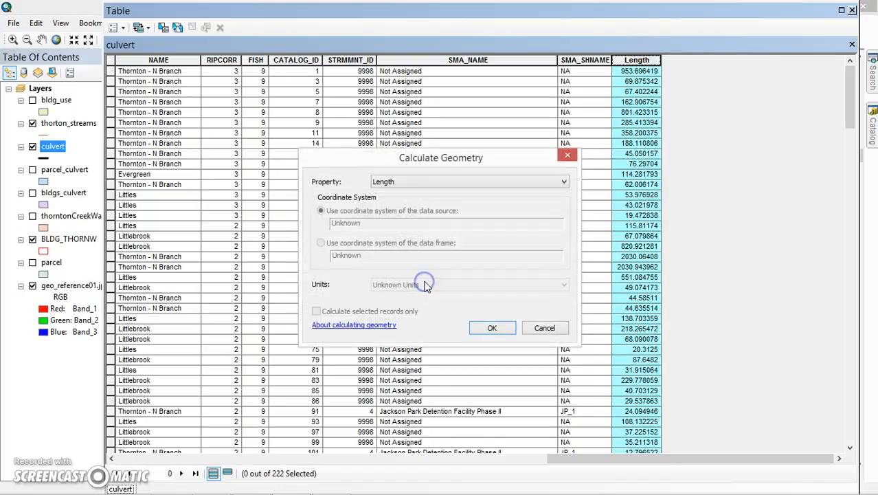
left_click(494, 330)
left_click(409, 279)
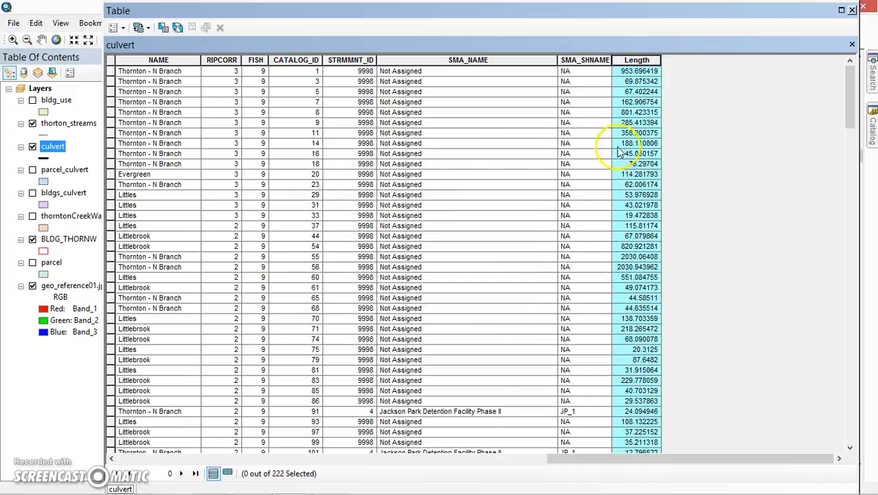
scroll(635, 189, "down", 20)
scroll(631, 196, "down", 20)
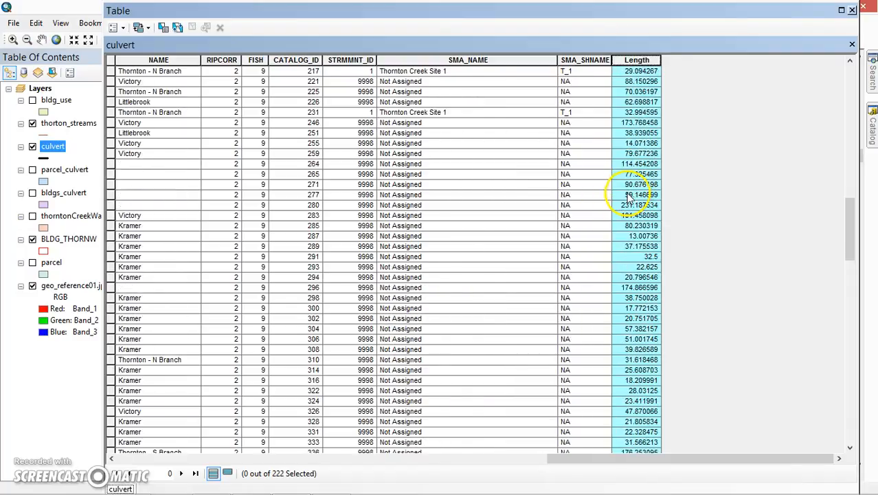
Step: View the statistics of the culvert Length field, select its sum value, and close the statistics and the attribute table
right_click(630, 60)
left_click(662, 129)
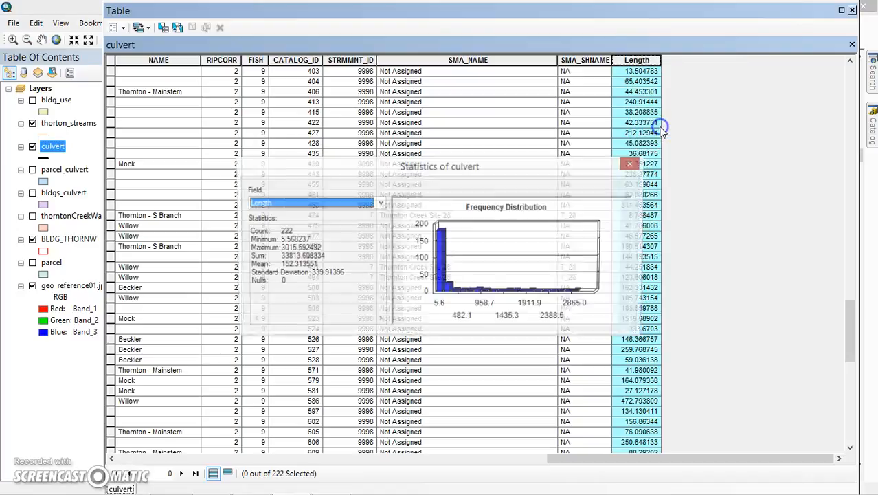
left_click_drag(279, 255, 325, 255)
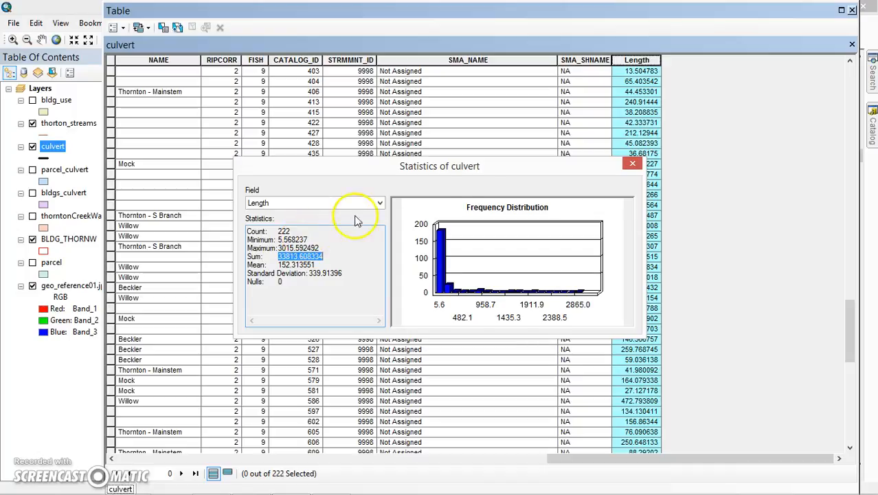
left_click(636, 163)
left_click_drag(850, 329, 850, 179)
left_click(851, 9)
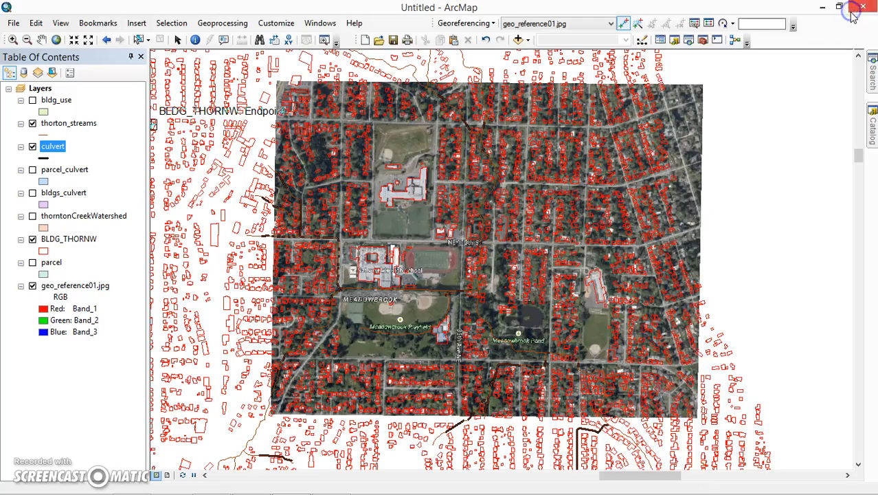
scroll(290, 225, "up", 3)
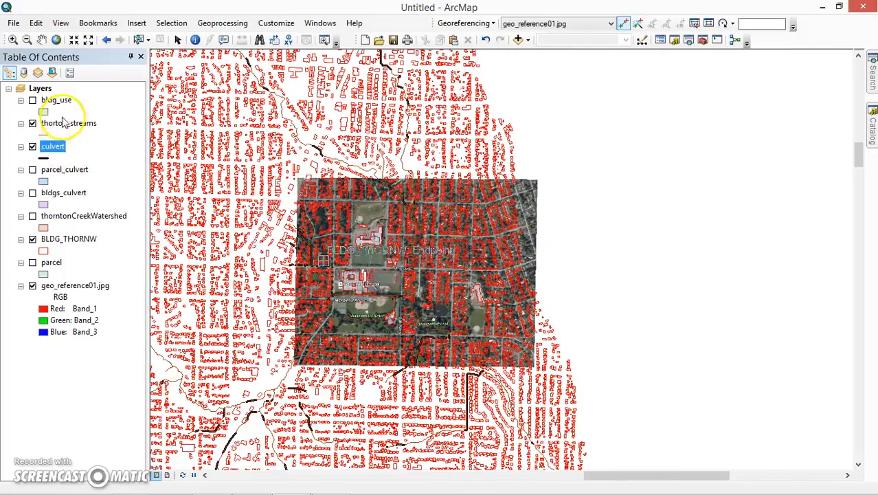
left_click(55, 150)
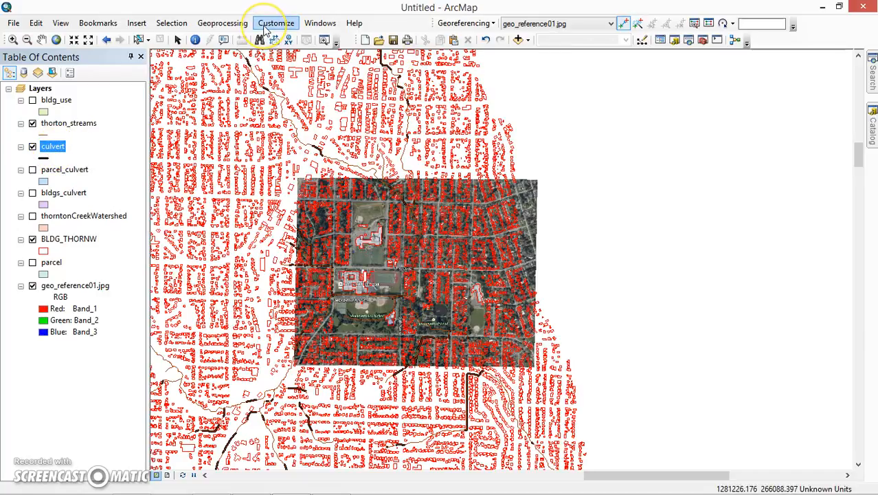
right_click(53, 148)
left_click(75, 186)
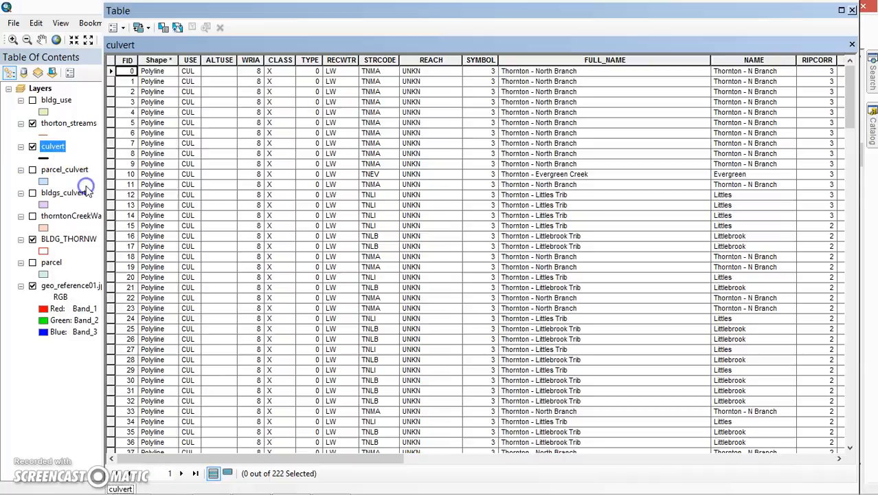
left_click(853, 11)
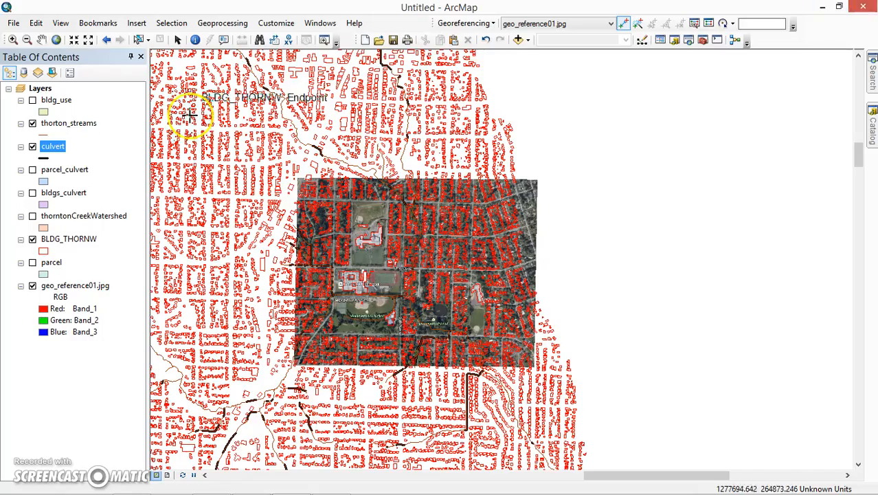
left_click(44, 193)
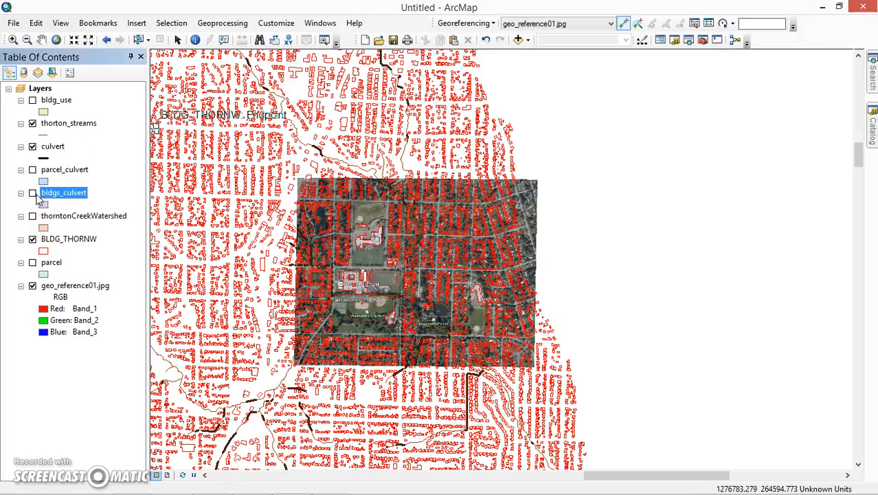
Step: Make the bldg_use layer visible, open its attribute table, and examine its building area, parcel area and land-use fields
left_click(33, 100)
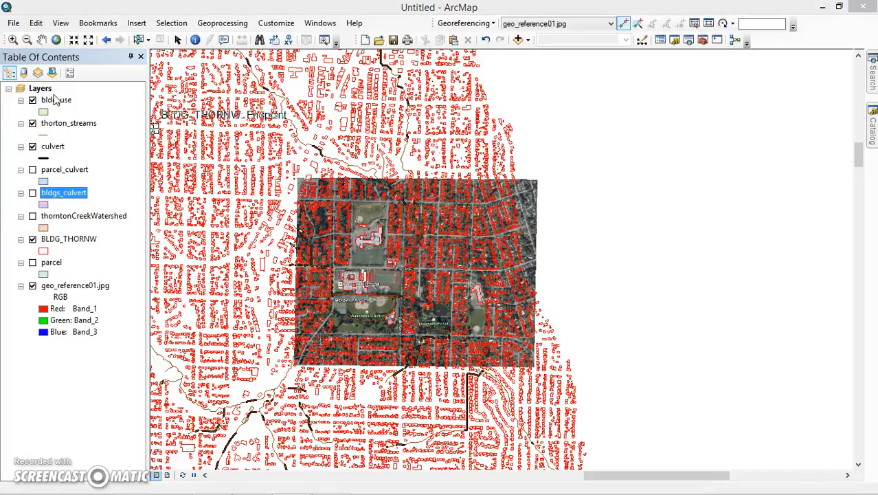
right_click(55, 100)
left_click(89, 125)
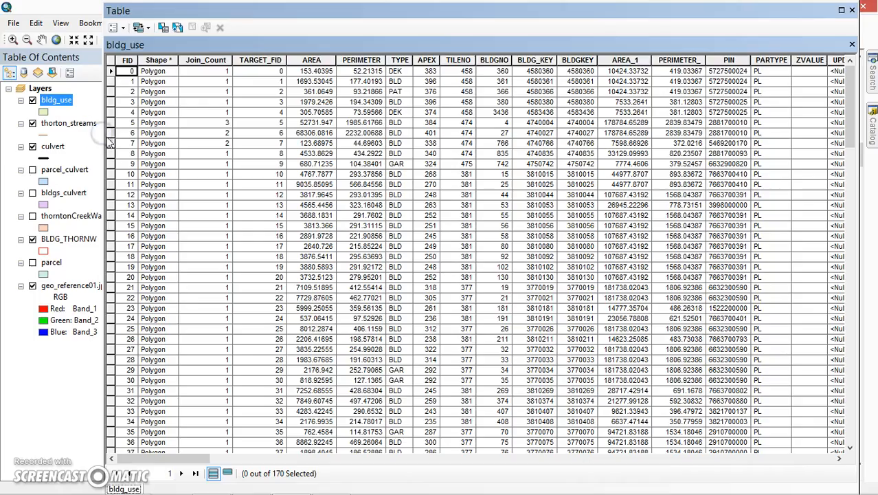
left_click_drag(186, 458, 232, 465)
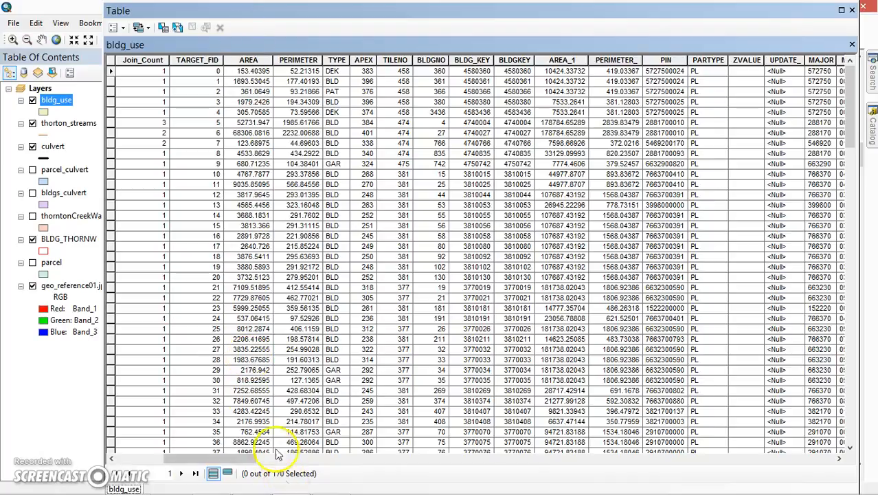
left_click_drag(231, 459, 599, 483)
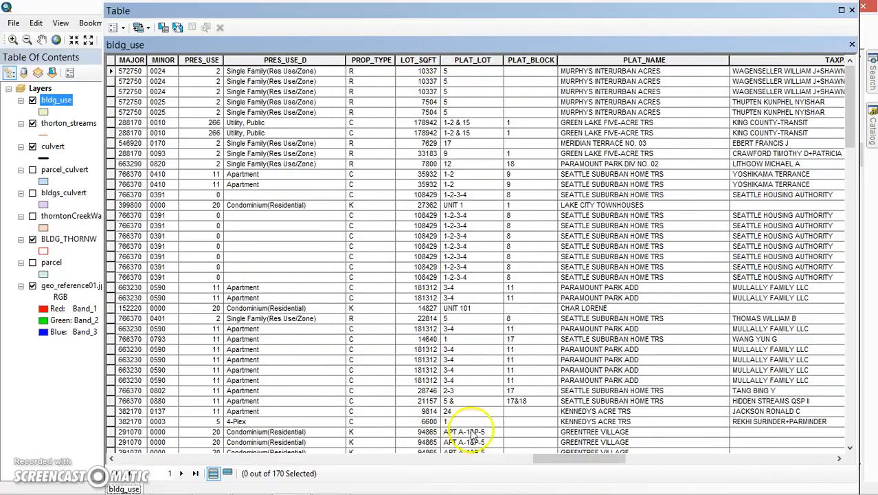
left_click_drag(555, 460, 314, 431)
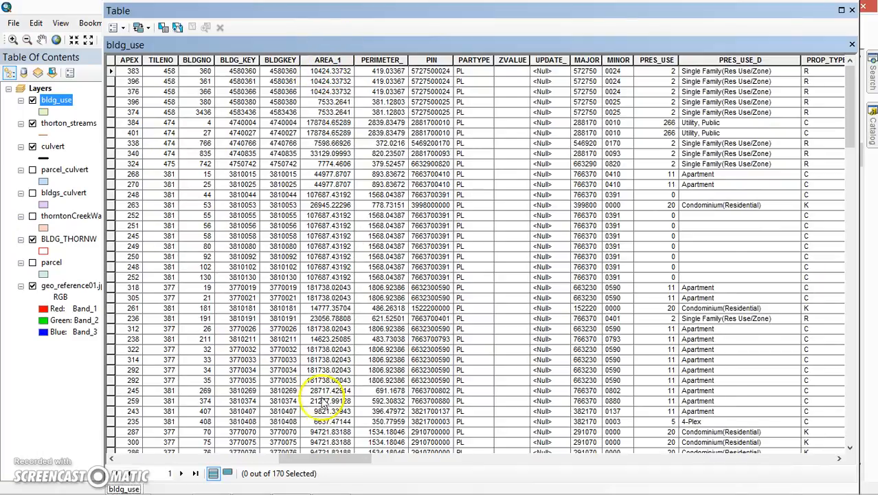
left_click_drag(317, 456, 233, 444)
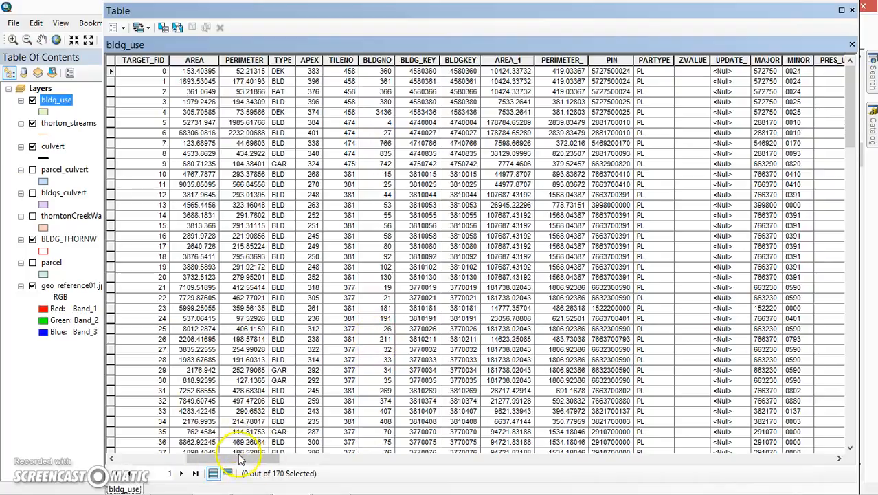
left_click_drag(227, 457, 155, 457)
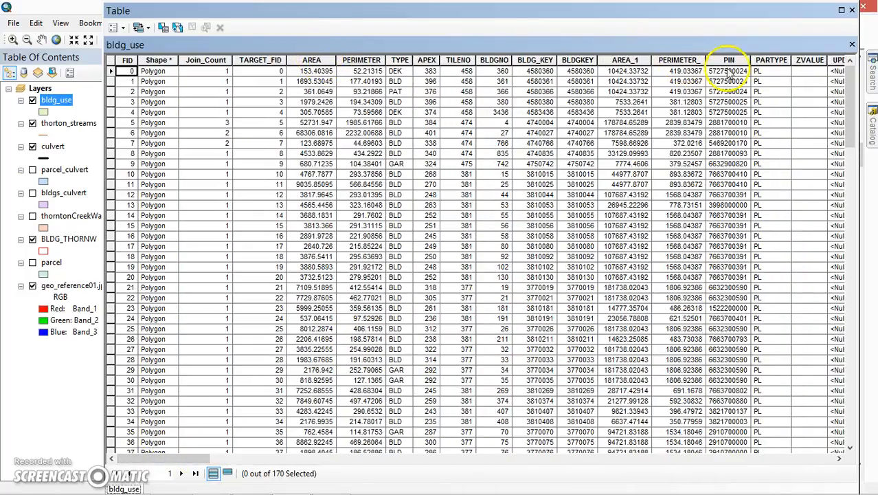
left_click_drag(206, 457, 828, 423)
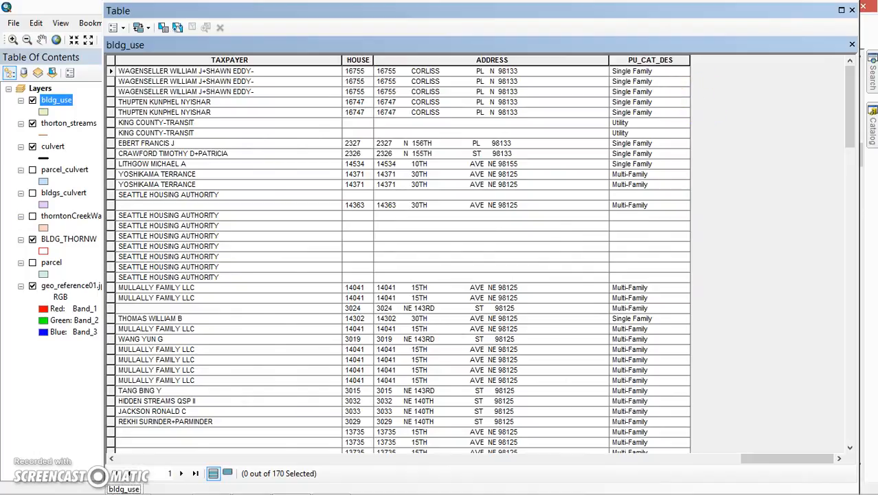
Step: Add a field named open_land of type Double to the bldg_use table
left_click(120, 29)
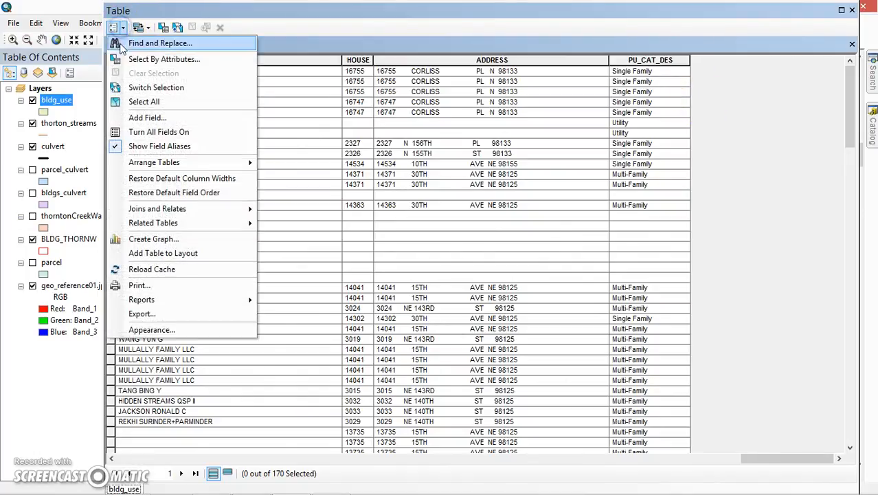
left_click(132, 121)
left_click(424, 206)
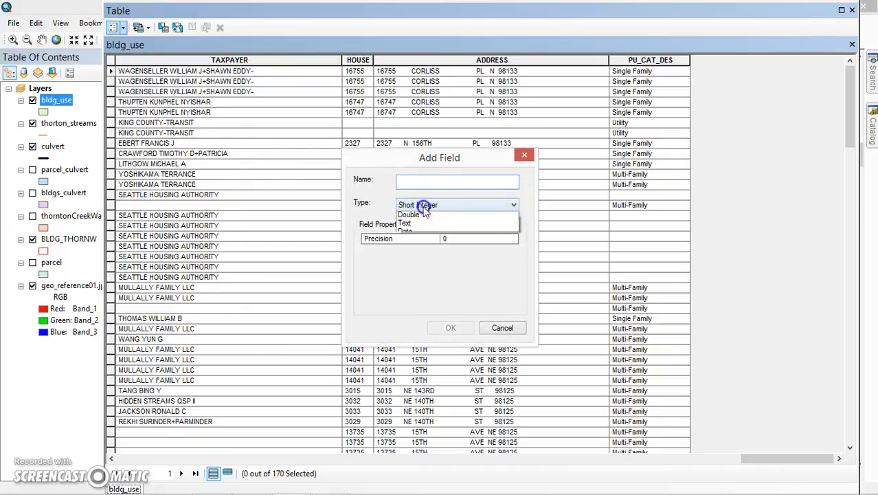
left_click(408, 240)
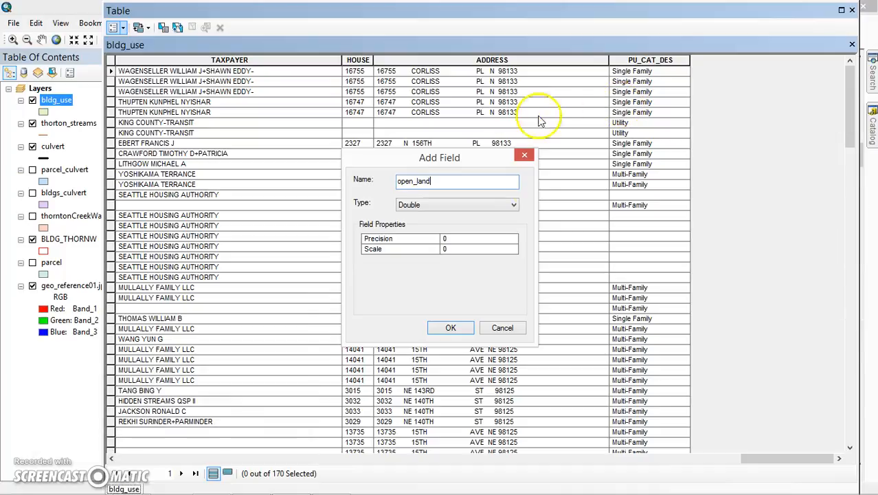
left_click(460, 332)
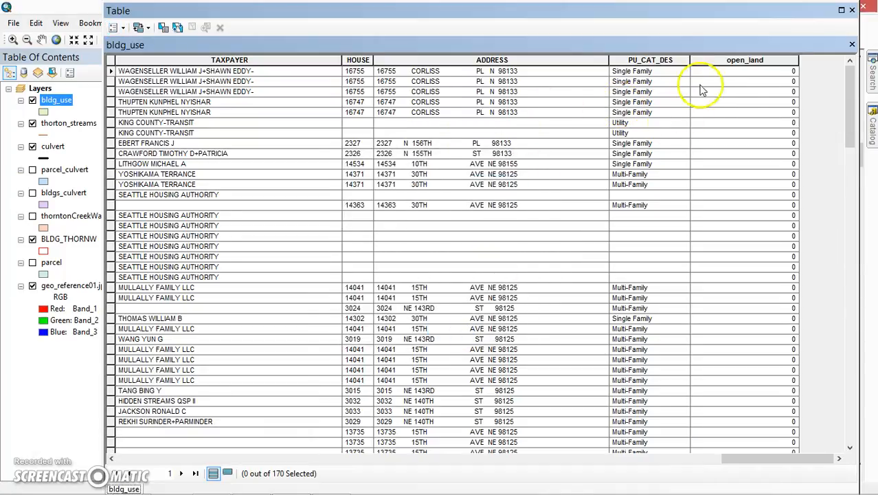
Step: Open the Field Calculator for the open_land field of the bldg_use table, accepting calculation outside an edit session
left_click(724, 62)
right_click(725, 61)
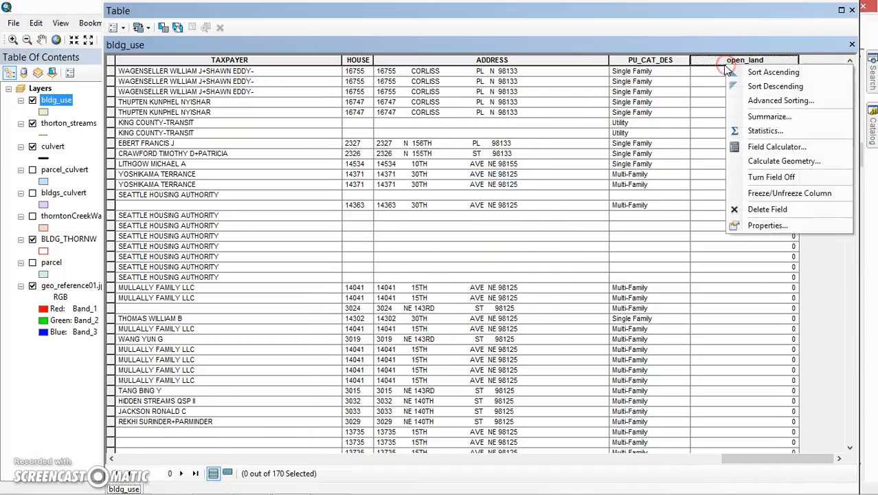
left_click(761, 148)
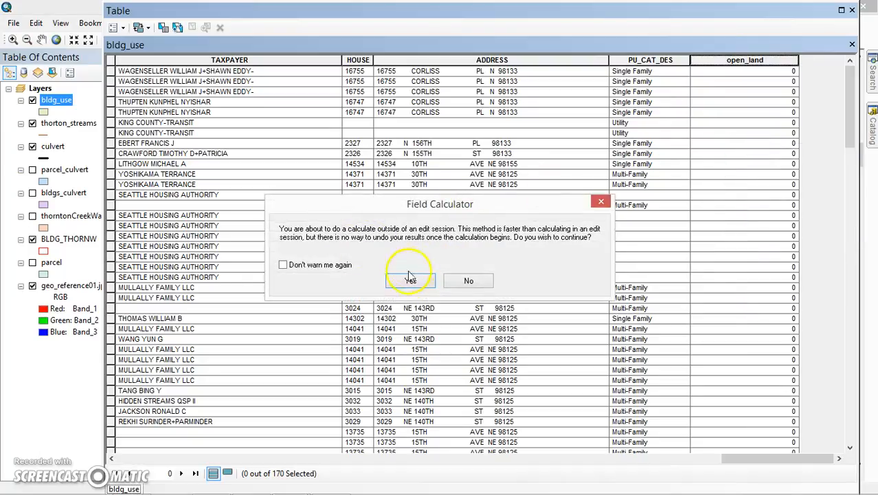
left_click(410, 279)
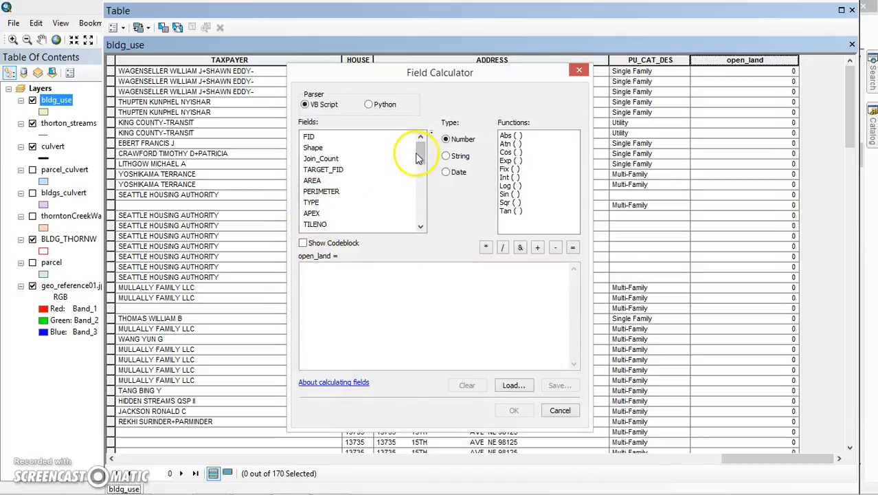
Step: Build the open_land expression [AREA_1] - [AREA] from the table's fields
left_click_drag(420, 154, 417, 172)
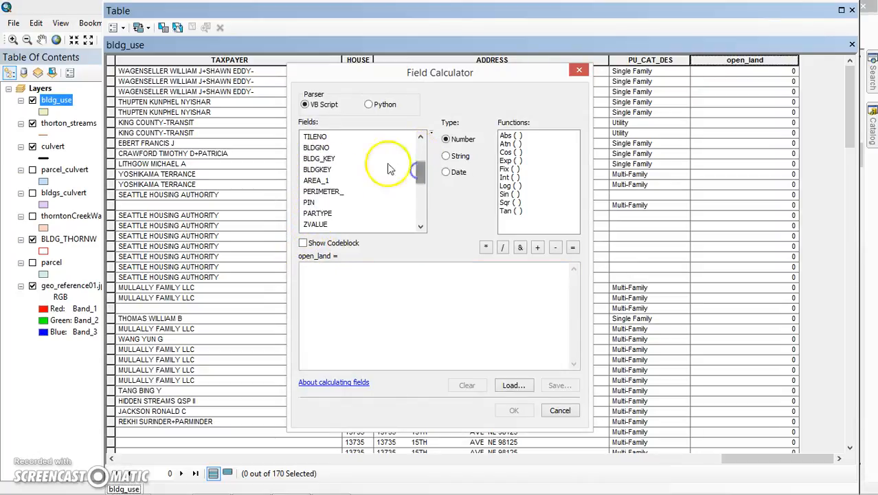
double_click(313, 181)
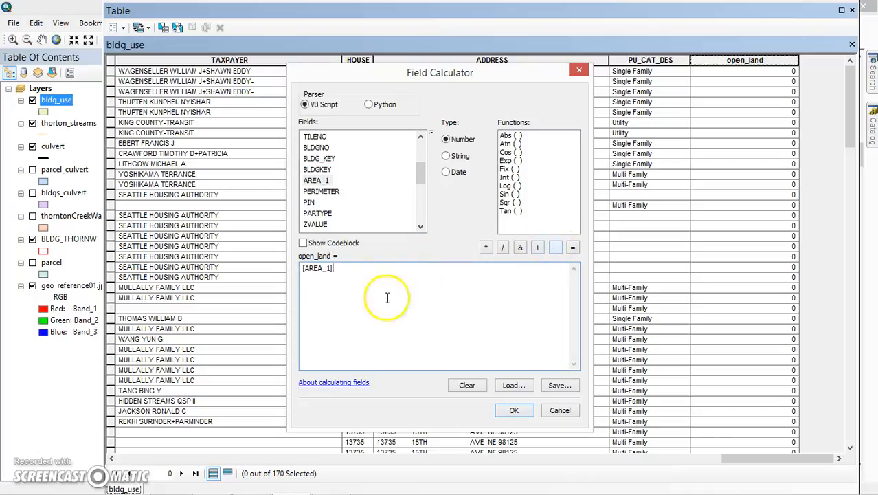
left_click(332, 268)
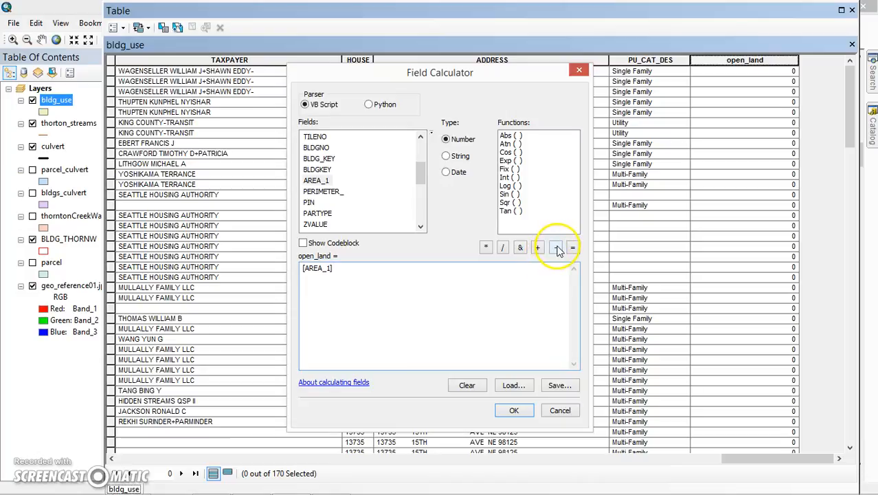
left_click_drag(417, 176, 417, 167)
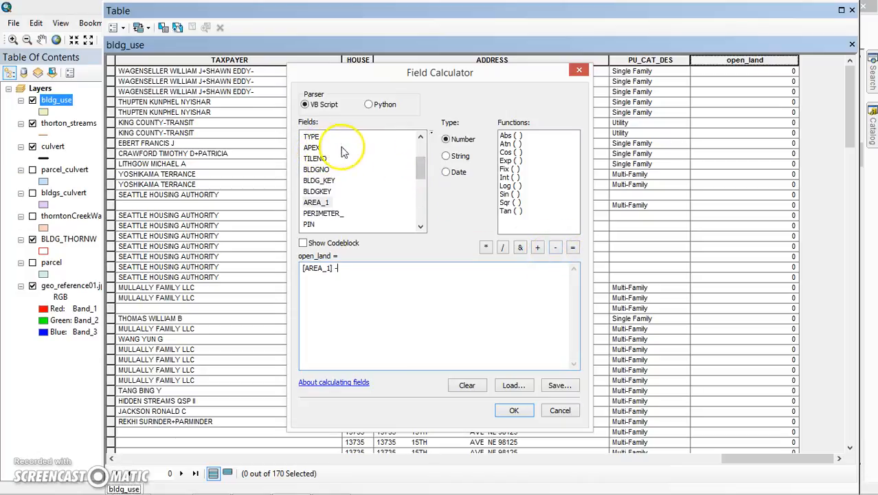
left_click(420, 138)
left_click(421, 137)
left_click(421, 137)
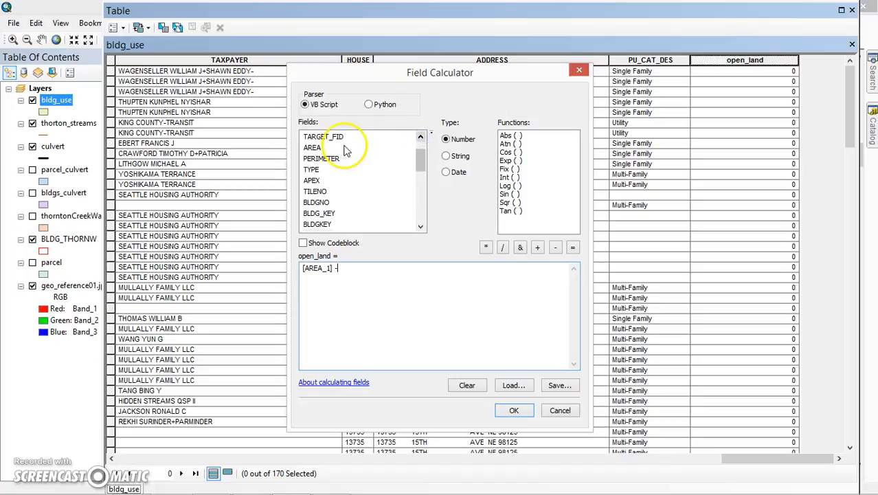
left_click(313, 147)
double_click(315, 149)
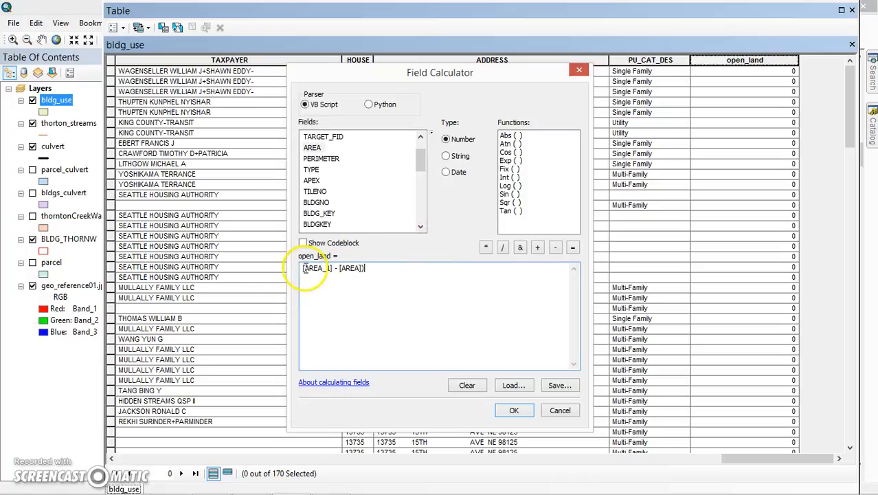
Step: Complete the expression as ([AREA_1] - [AREA]) / [AREA_1] *100 and run the calculation
type("(")
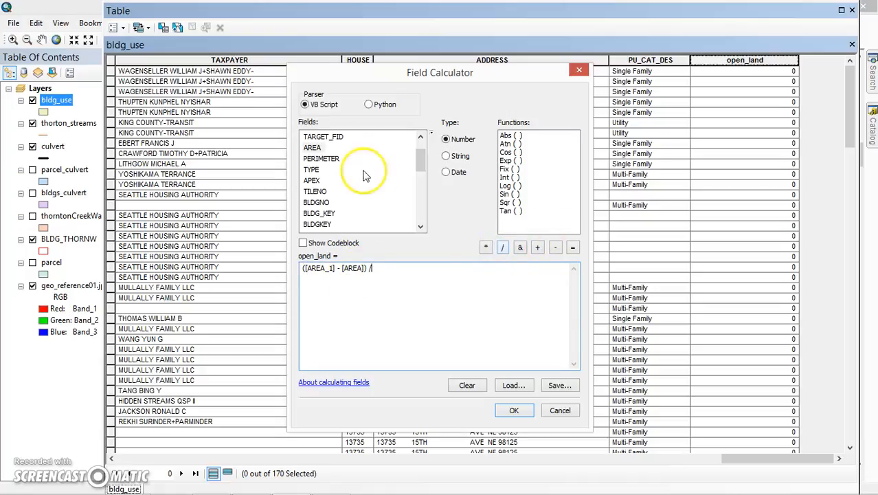
scroll(416, 168, "down", 3)
left_click(326, 159)
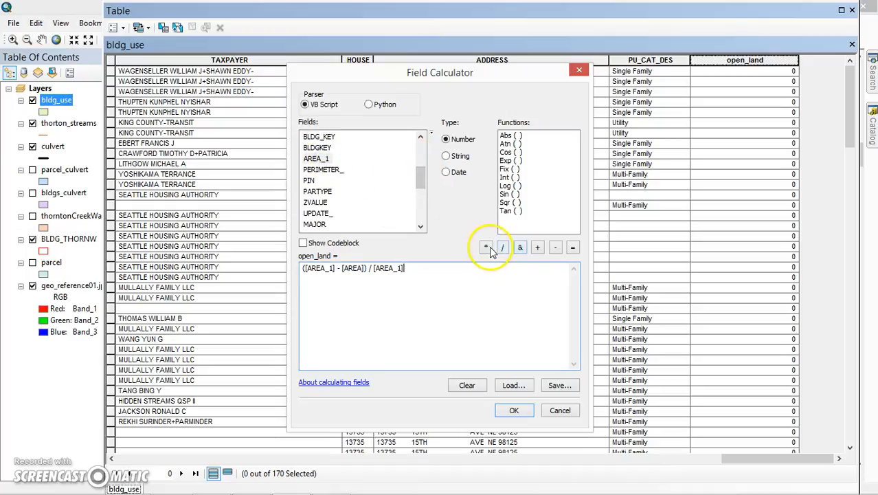
type("100")
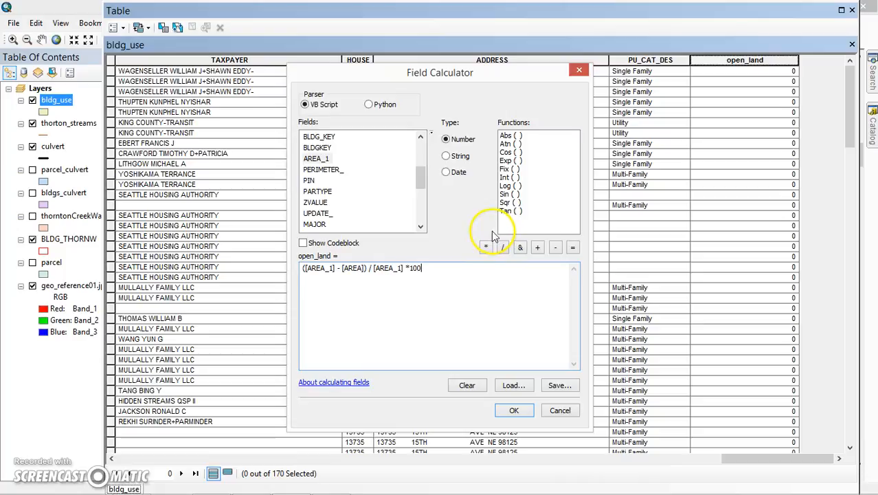
left_click(403, 272)
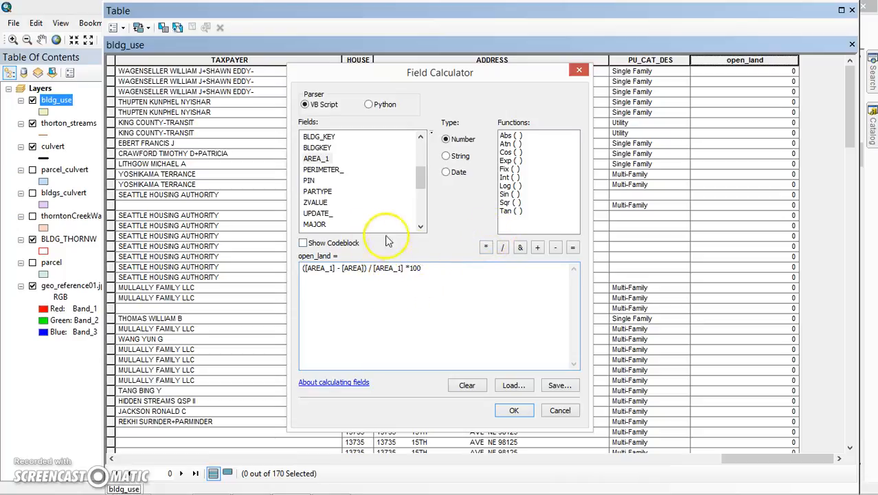
left_click(512, 410)
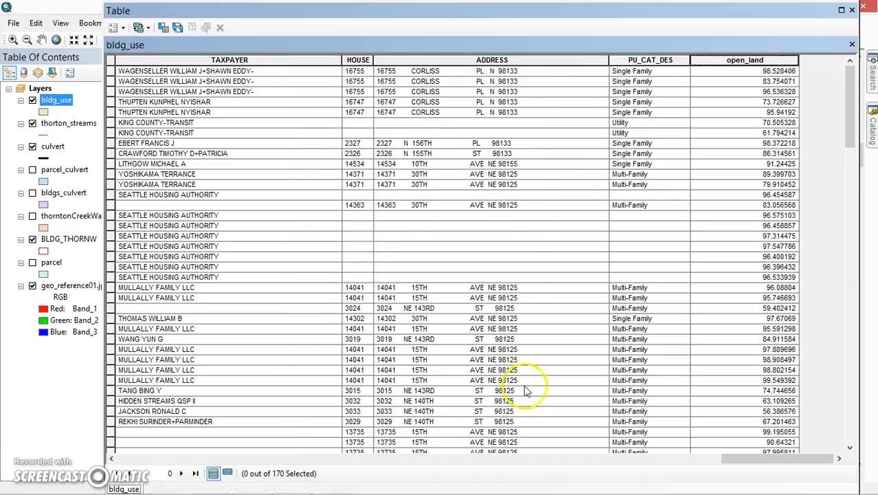
Step: Look through the calculated open_land values beside the land-use categories, and close the attribute table
left_click_drag(852, 122, 849, 174)
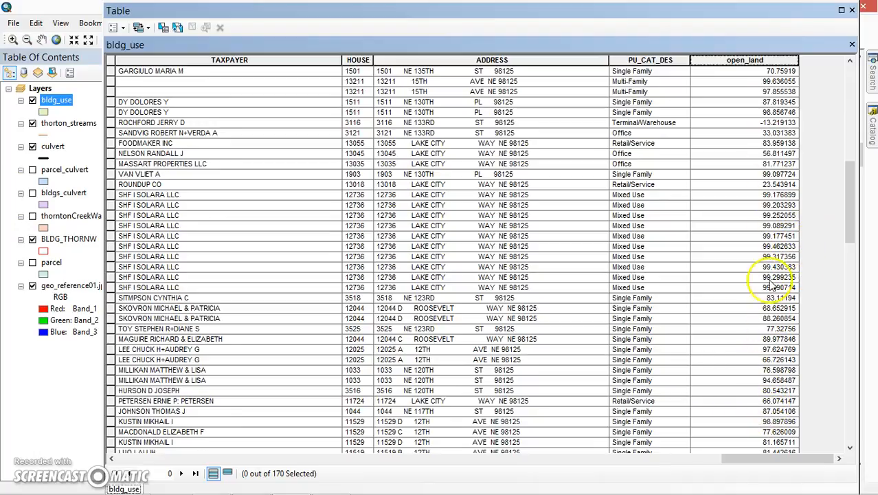
scroll(764, 241, "up", 1)
scroll(765, 241, "down", 3)
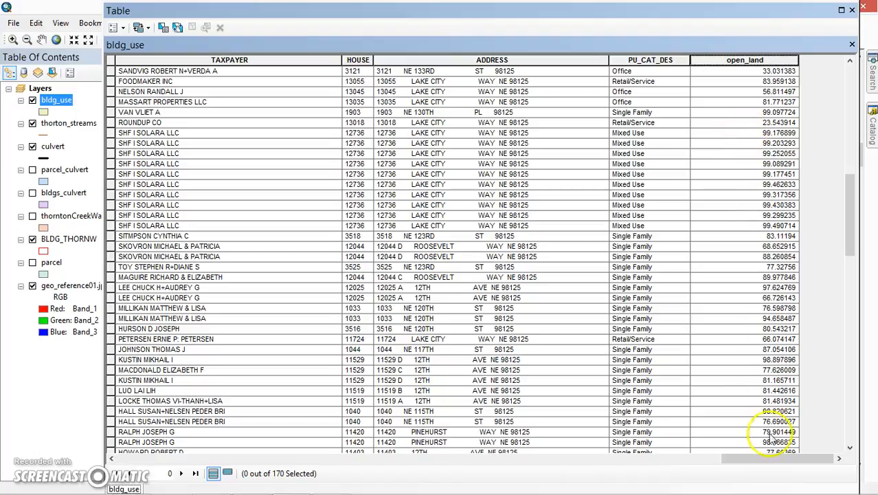
left_click_drag(776, 459, 797, 457)
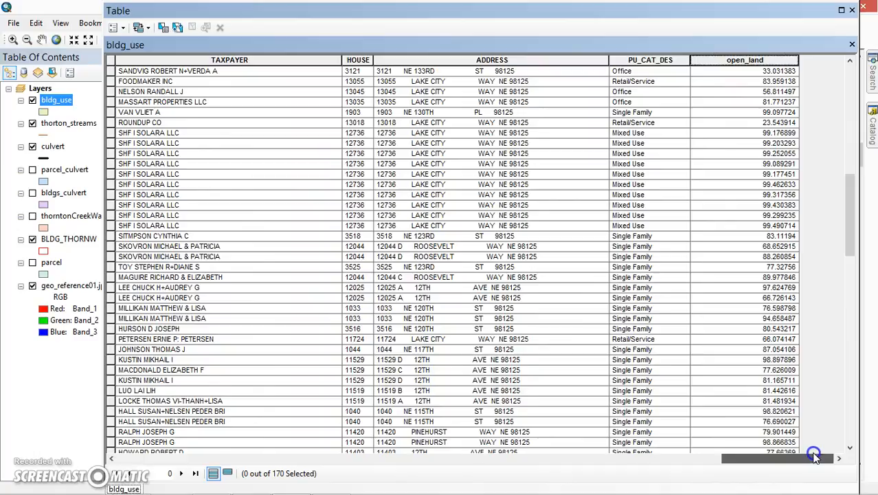
left_click_drag(852, 216, 852, 65)
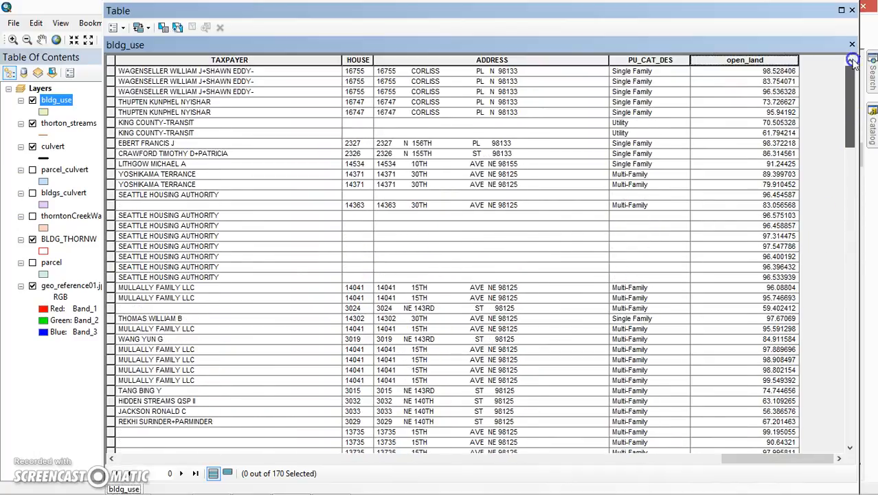
left_click_drag(747, 459, 739, 436)
left_click(852, 11)
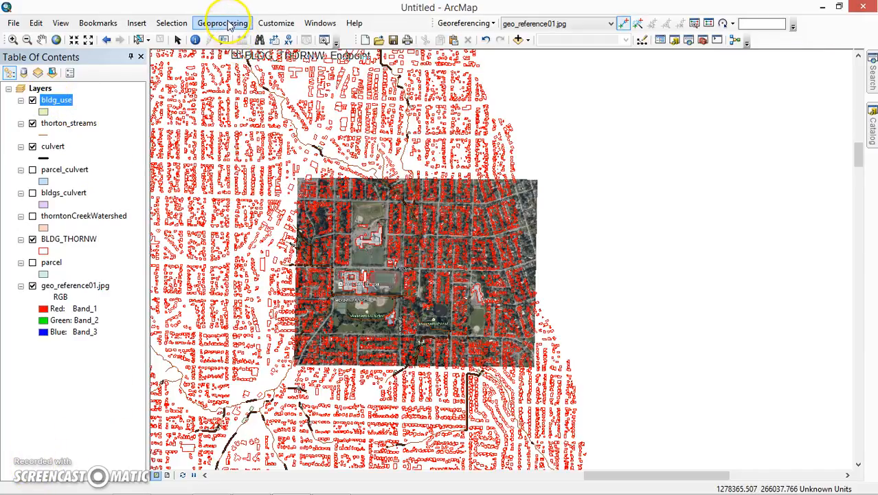
Step: Display the Editor toolbar and dock it beneath the existing toolbars
left_click(264, 24)
mouse_move(289, 38)
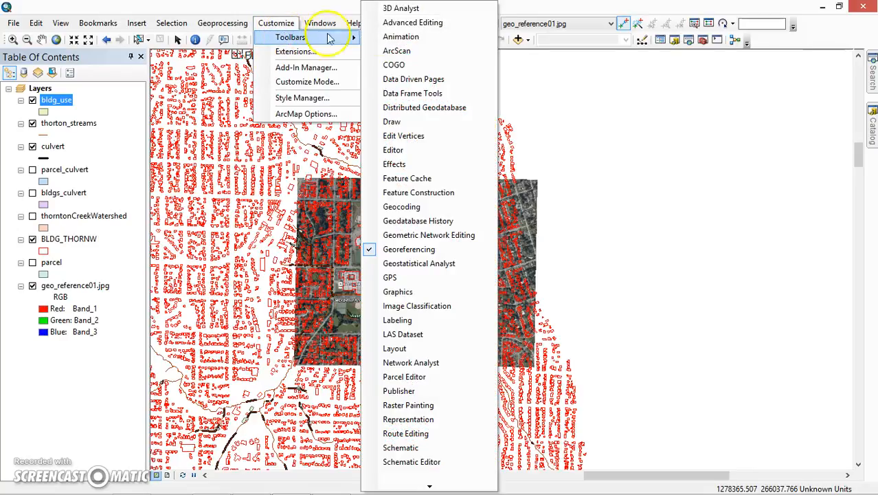
left_click(394, 150)
left_click_drag(382, 180, 529, 57)
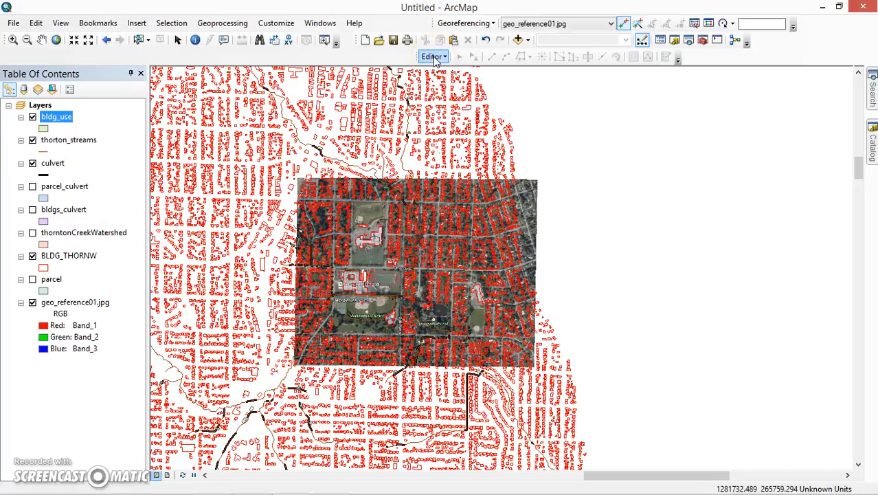
Step: Start an edit session for the map's layers
left_click(430, 57)
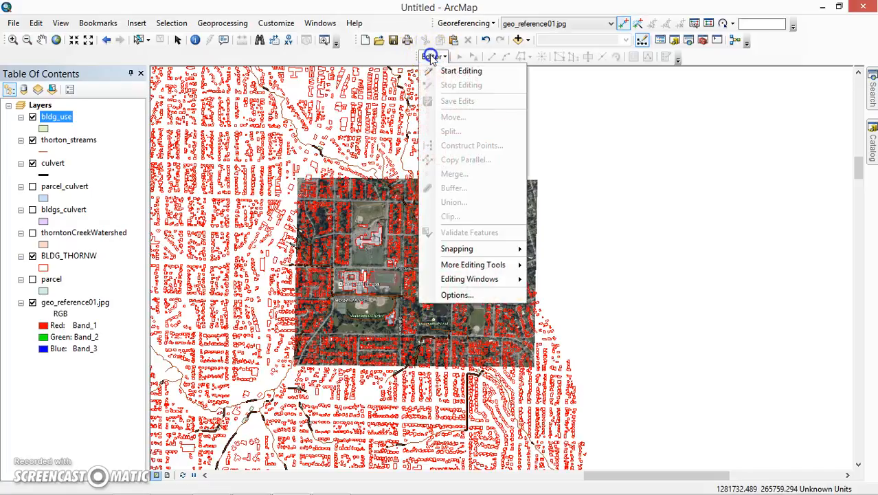
left_click(449, 69)
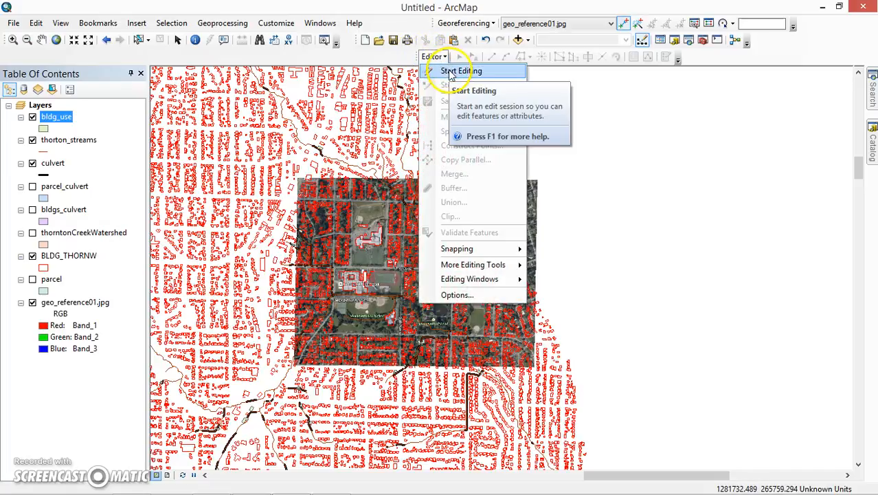
left_click(450, 71)
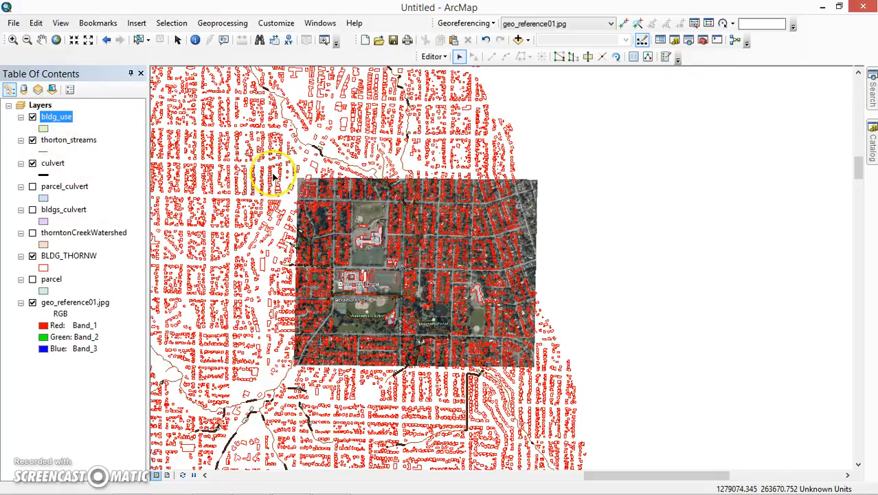
Step: Activate the Edit tool and examine the building outlines over the georeferenced aerial image around the school grounds
left_click_drag(275, 173, 412, 178)
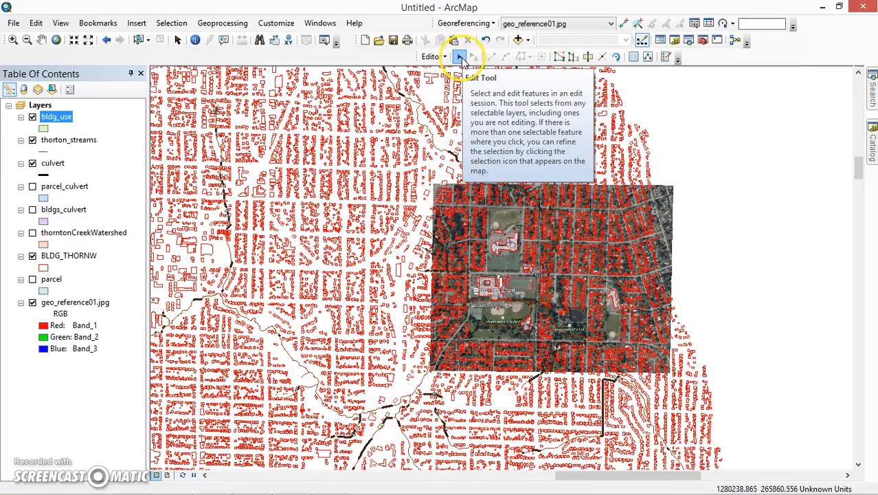
left_click(461, 59)
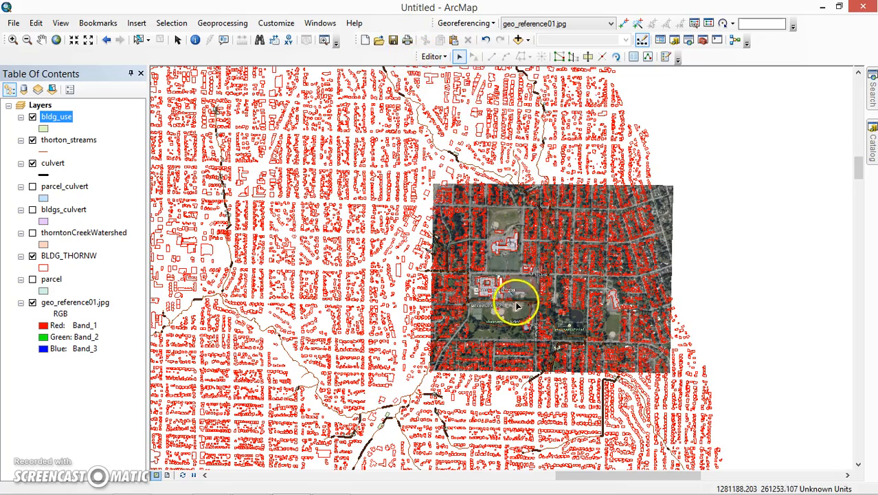
scroll(515, 289, "up", 2)
scroll(474, 233, "up", 1)
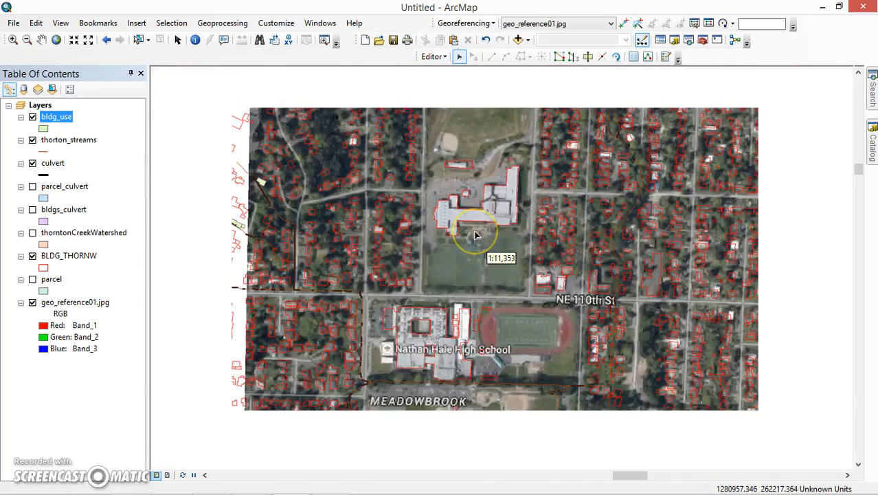
scroll(476, 235, "down", 1)
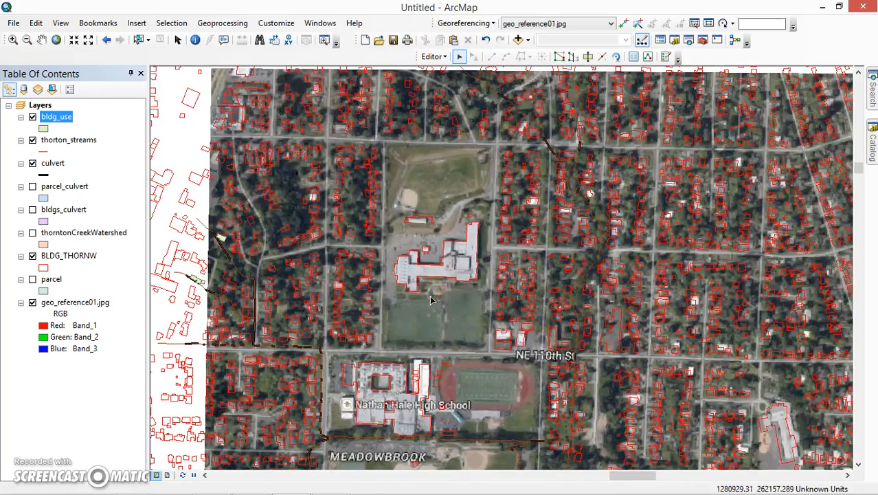
scroll(426, 288, "down", 1)
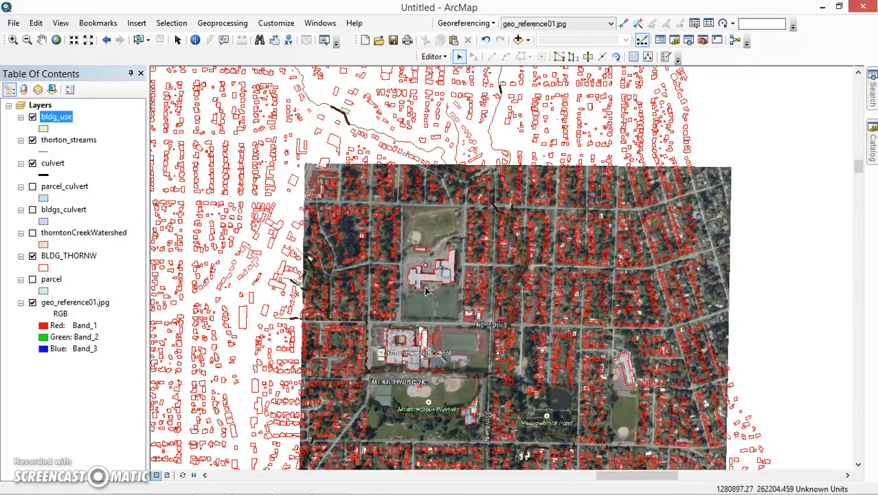
left_click_drag(423, 293, 369, 220)
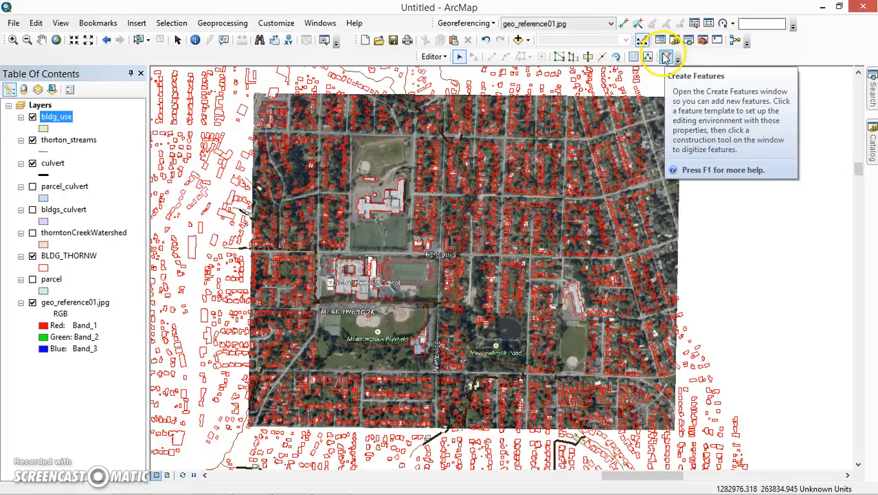
left_click(437, 56)
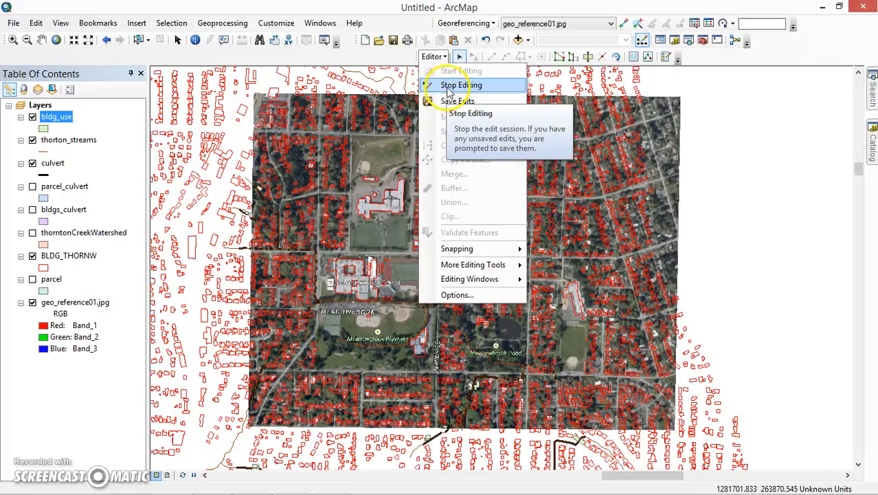
left_click(455, 85)
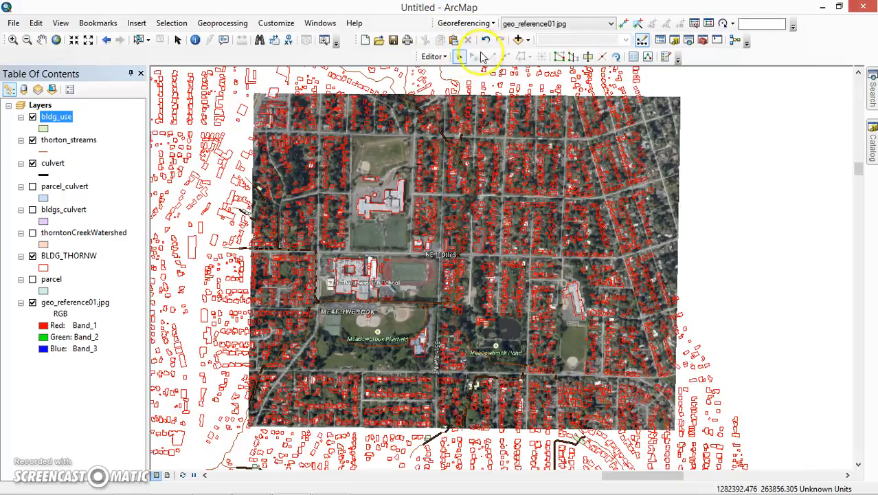
left_click(459, 57)
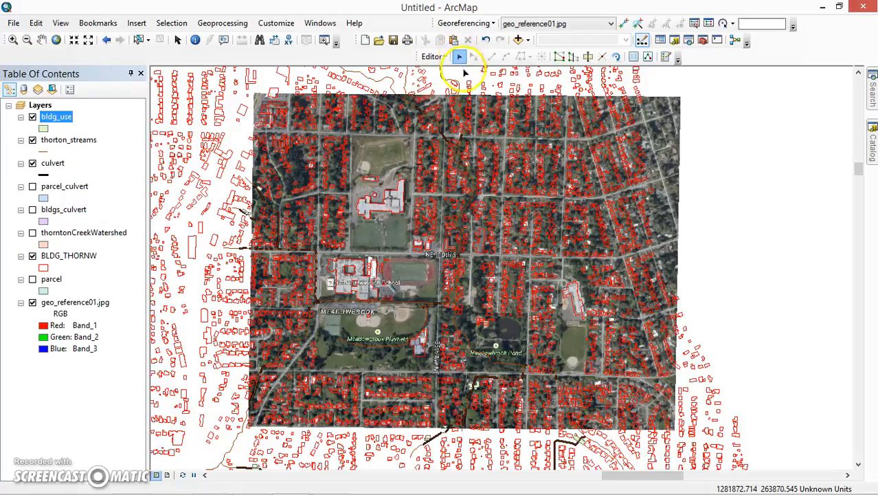
Step: Open the Create Features window with the templates of the editable layers
left_click(665, 57)
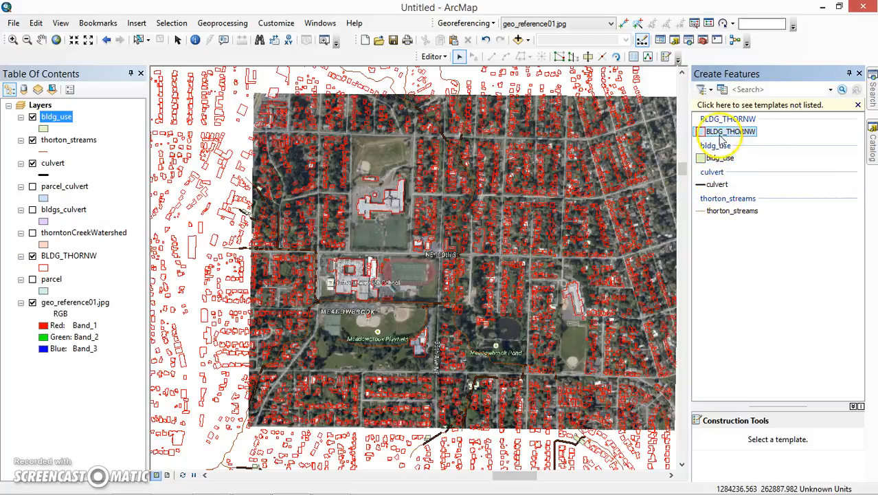
scroll(376, 209, "down", 3)
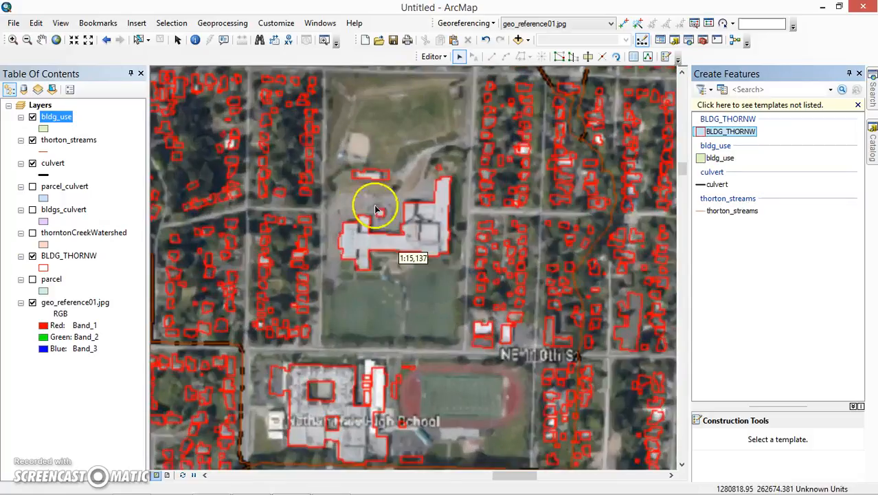
Step: Try moving the southwest corner vertex of the school building outline above the playing fields, return it to its place, and deselect the building
scroll(377, 210, "down", 2)
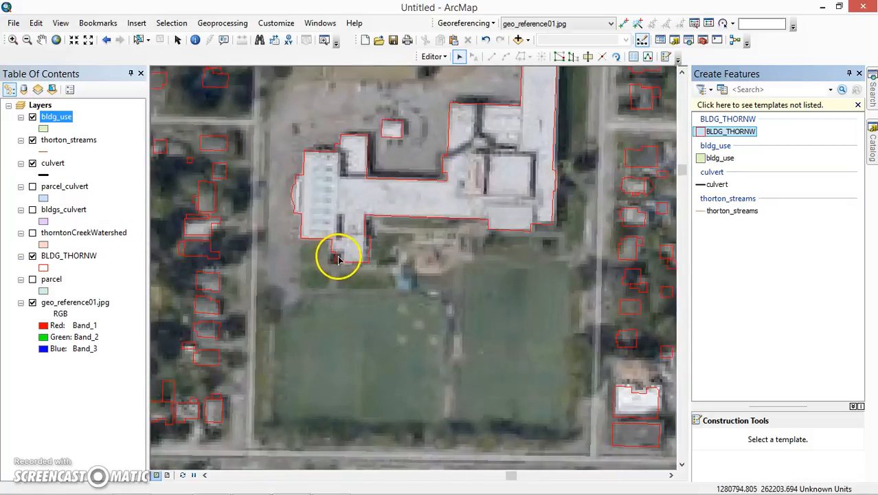
left_click(331, 250)
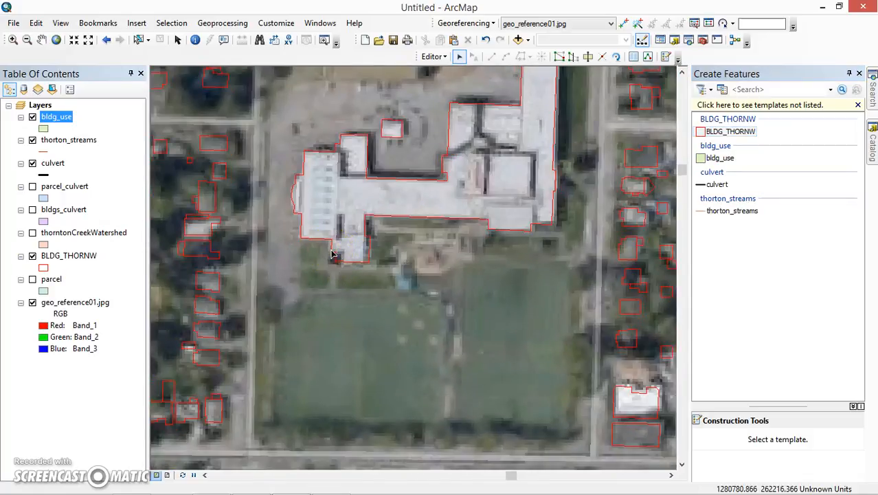
left_click(331, 249)
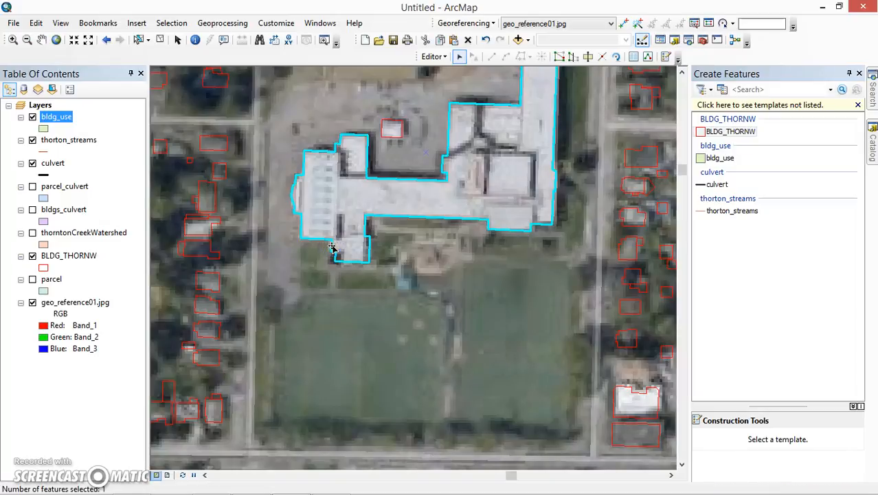
double_click(331, 249)
left_click(331, 240)
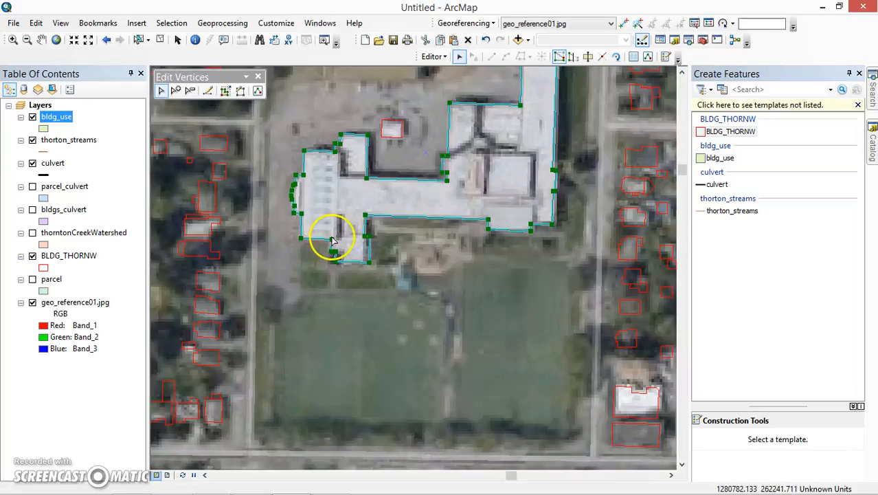
left_click_drag(331, 240, 319, 246)
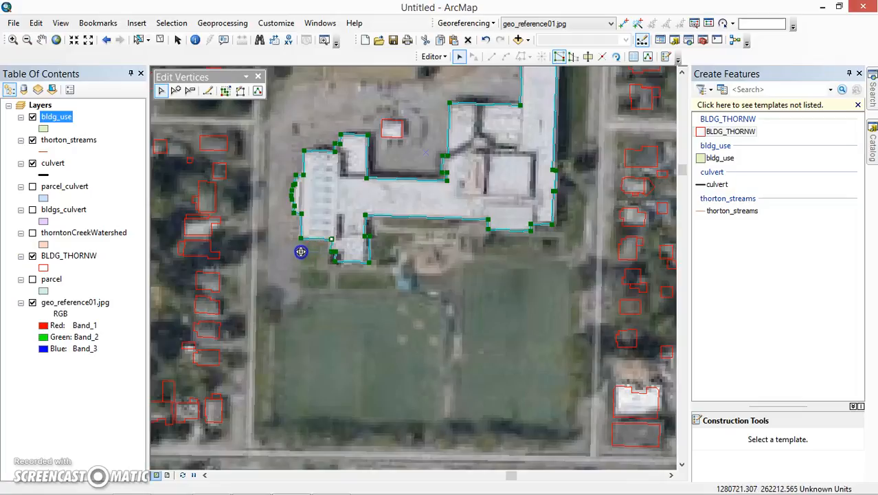
left_click_drag(310, 246, 330, 238)
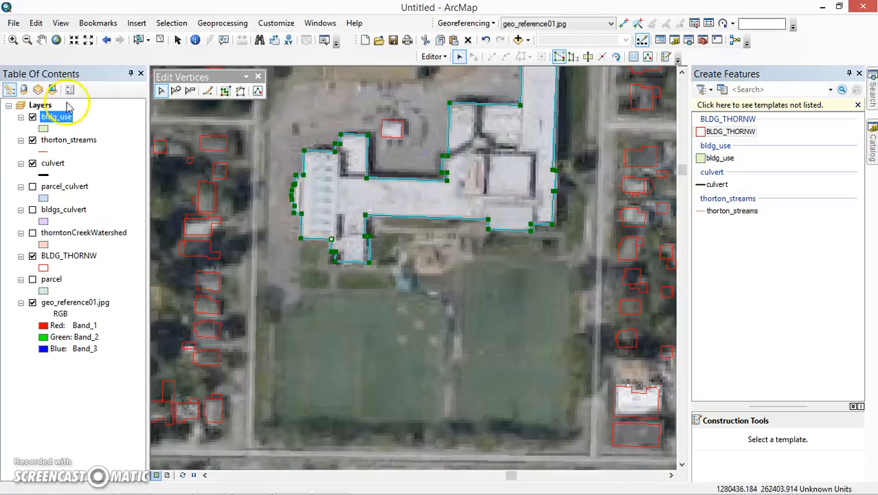
left_click(258, 204)
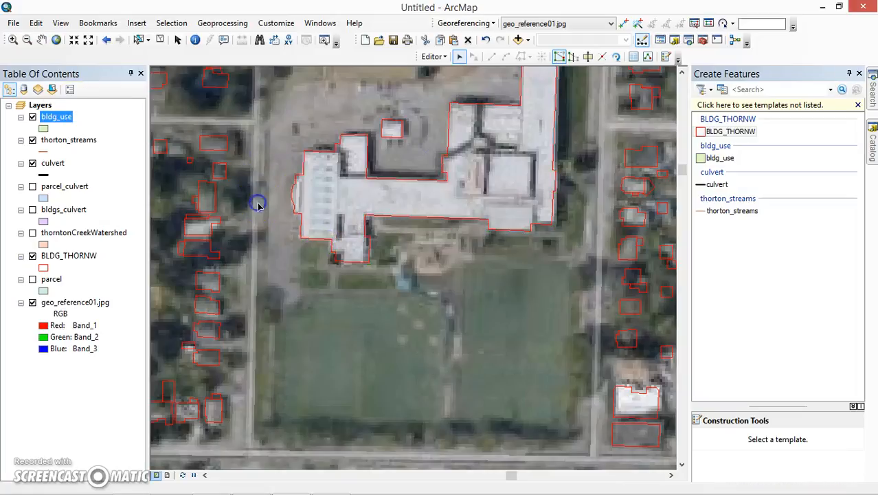
Step: Open the Nathan Hale High School outline for vertex editing and insert a vertex on its south edge, just west of the notch
scroll(274, 255, "up", 6)
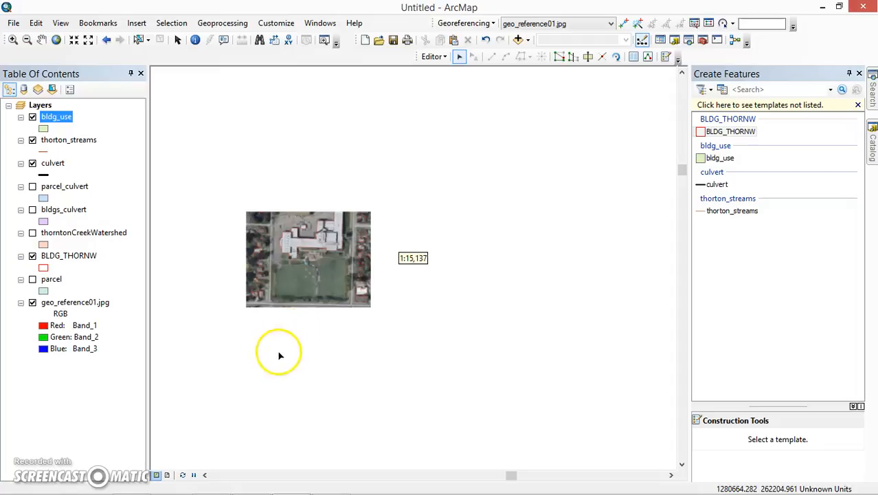
scroll(279, 355, "down", 5)
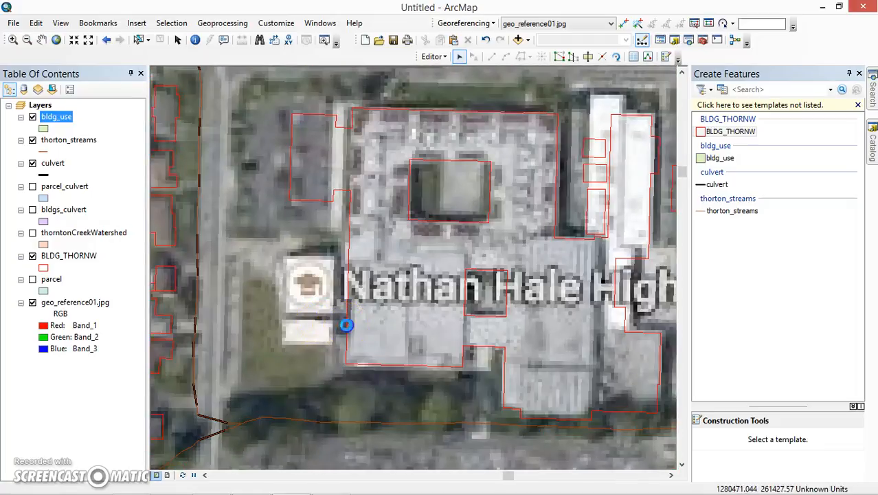
double_click(346, 324)
left_click_drag(442, 333, 411, 300)
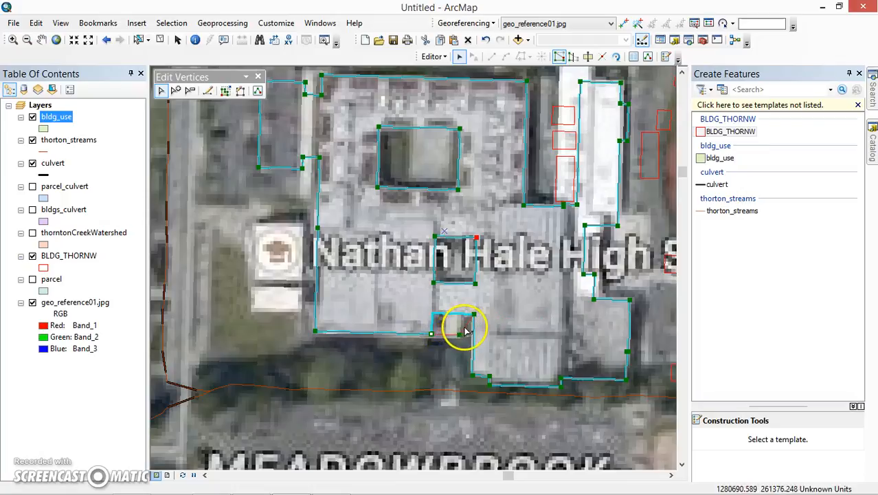
right_click(404, 337)
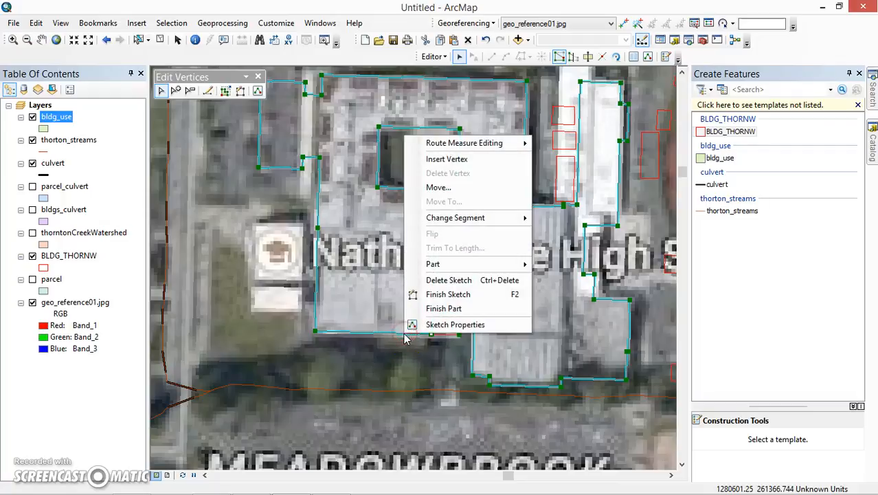
left_click(434, 162)
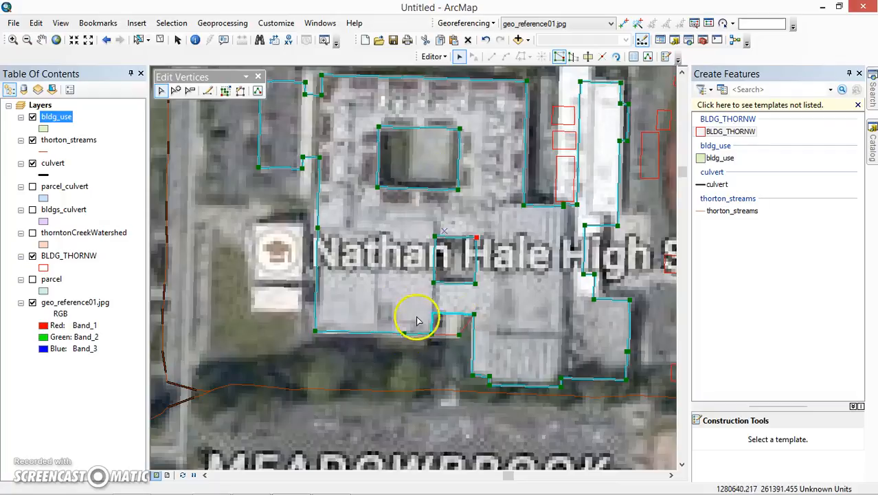
Step: Insert a vertex on the south notch's edge, reshape the notch narrower to follow the roof in the image, and finish the vertex edits
right_click(465, 326)
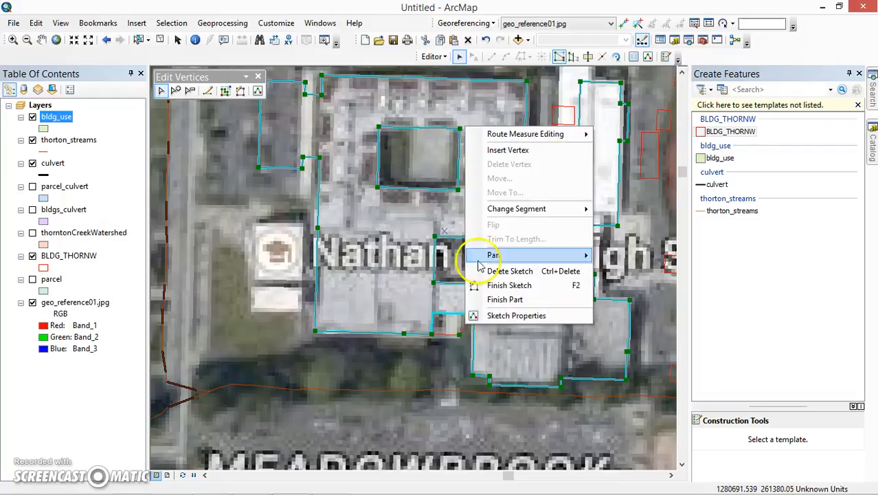
left_click(496, 150)
left_click_drag(465, 324, 460, 312)
left_click(210, 169)
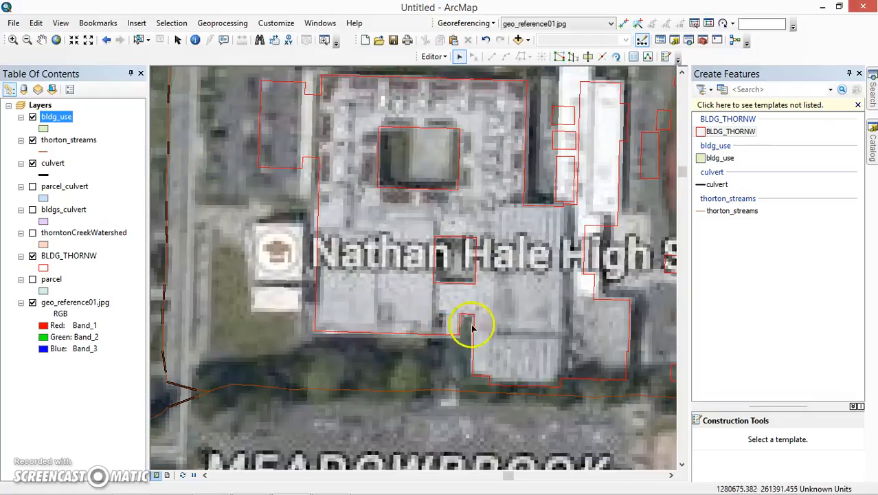
Step: Delete the small building outlines over the high school's white-roofed wing and those between it and the running track
scroll(433, 321, "up", 2)
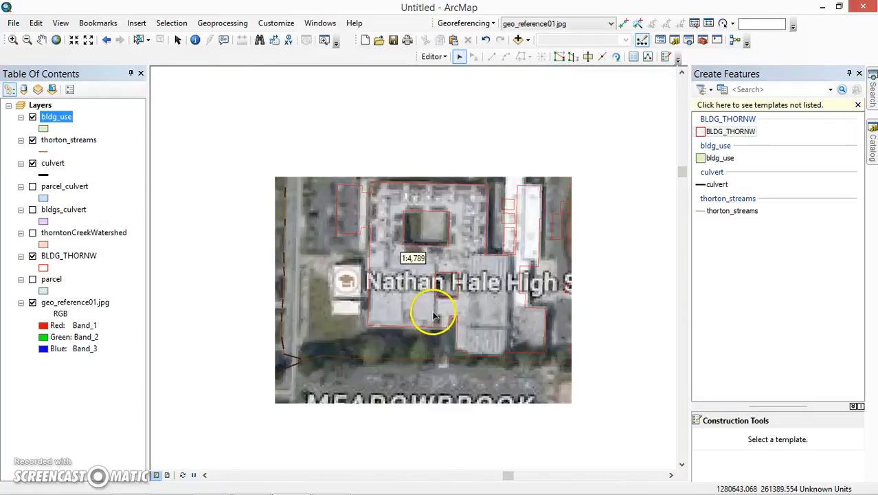
left_click_drag(442, 306, 382, 351)
scroll(455, 273, "up", 2)
scroll(457, 268, "down", 4)
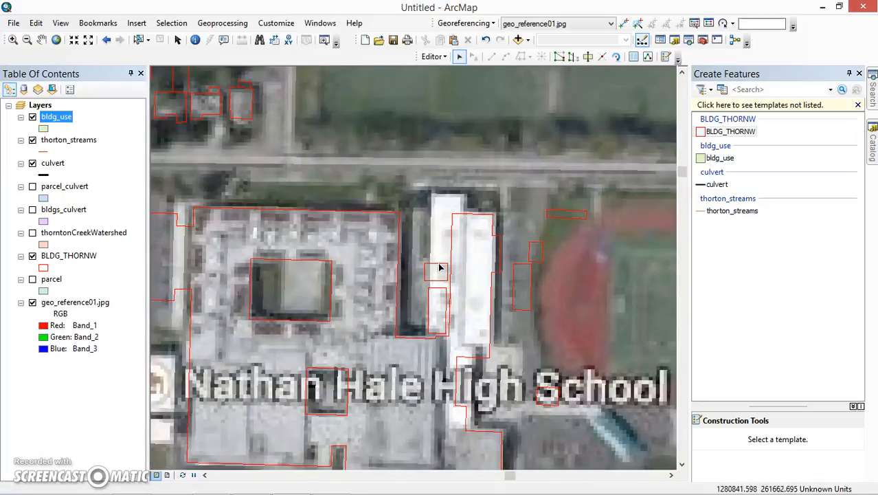
left_click(438, 285)
key("Delete")
left_click(512, 289)
key("Delete")
left_click(566, 217)
key("Delete")
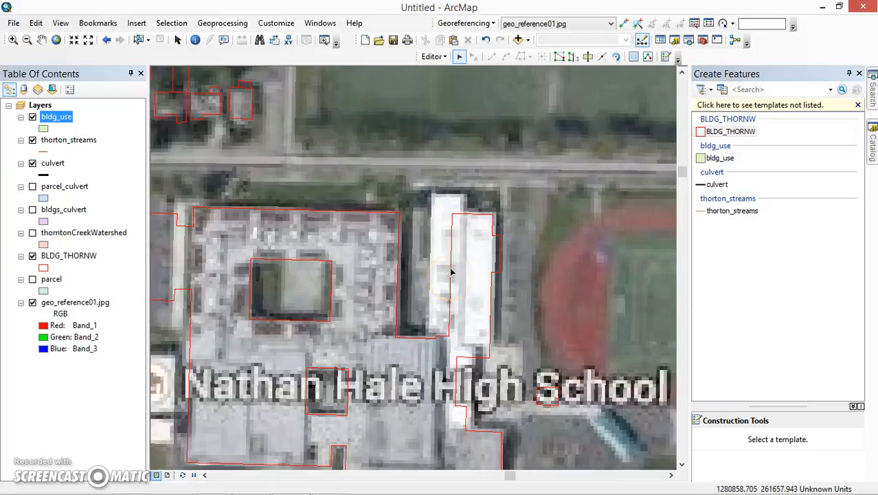
Step: Save the building edits and stop the edit session
scroll(439, 282, "up", 5)
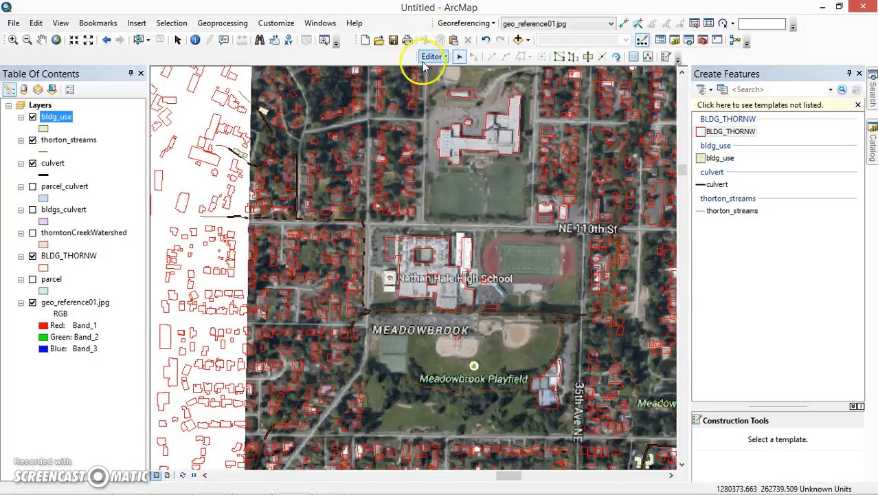
left_click(433, 56)
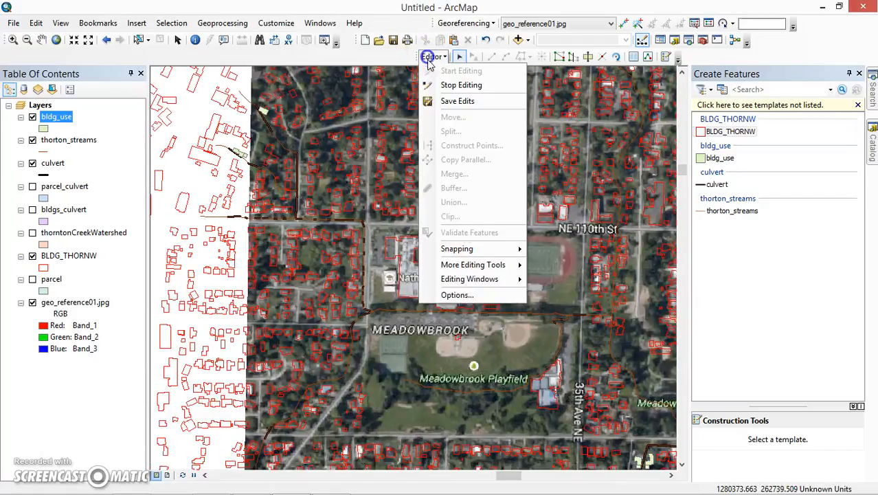
left_click(446, 101)
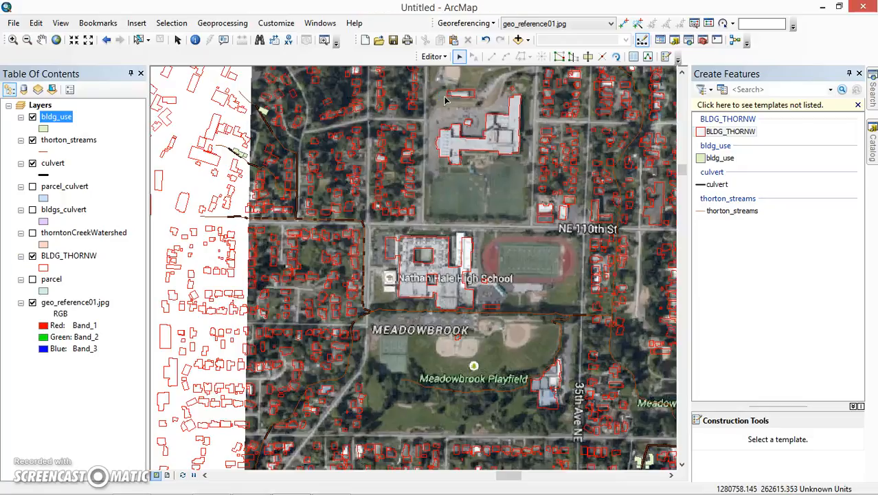
left_click(433, 56)
left_click(439, 84)
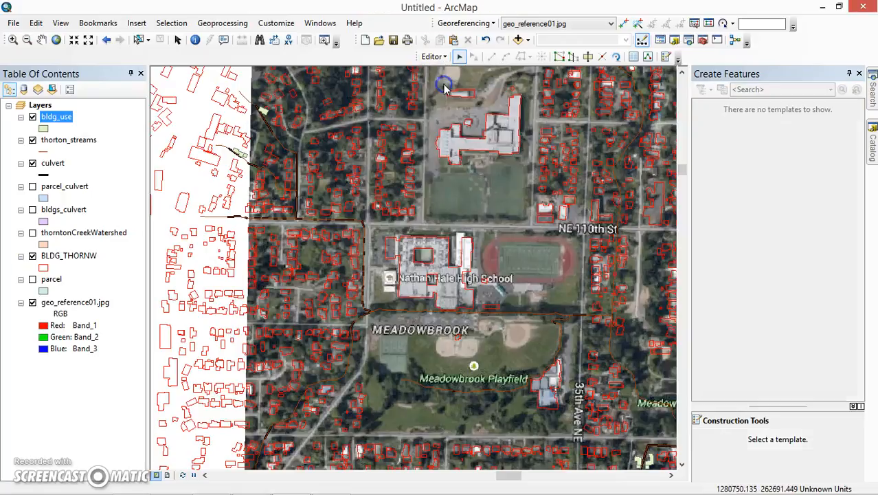
scroll(408, 273, "down", 3)
scroll(410, 273, "up", 4)
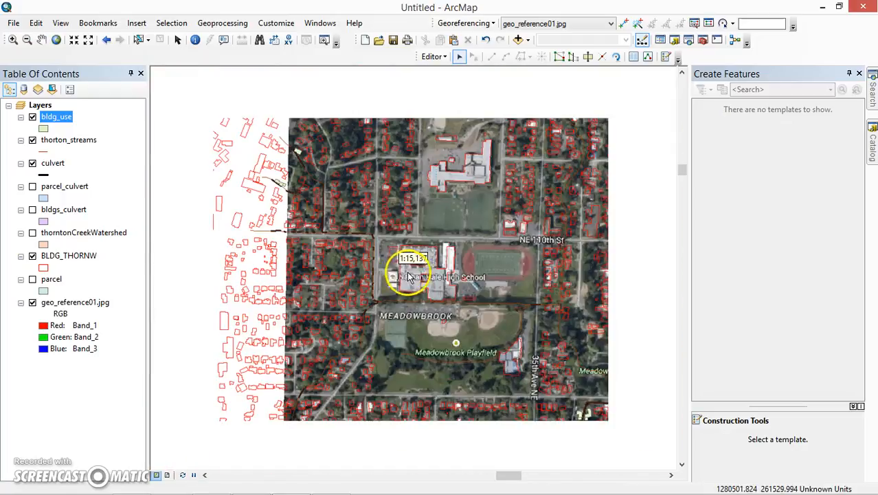